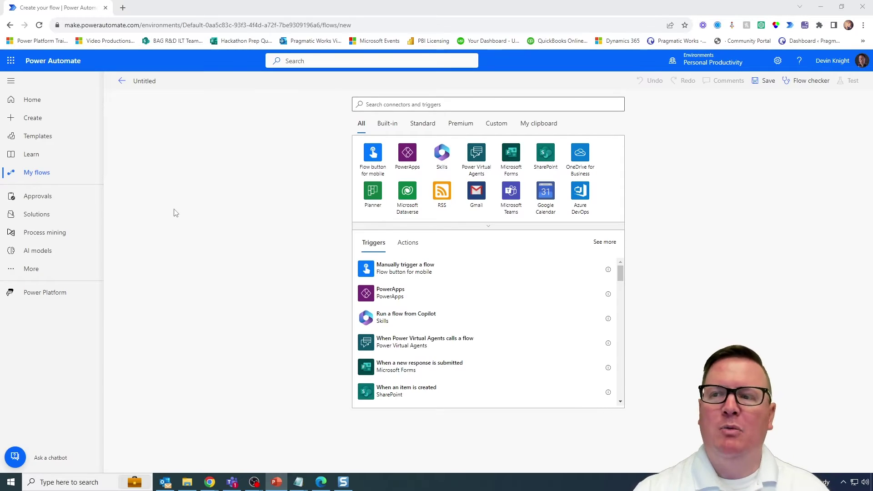
# - Replace the Untitled flow name with 'Migrate Dynamics Opportunities into Hubspot Deals'
pyautogui.click(142, 82)
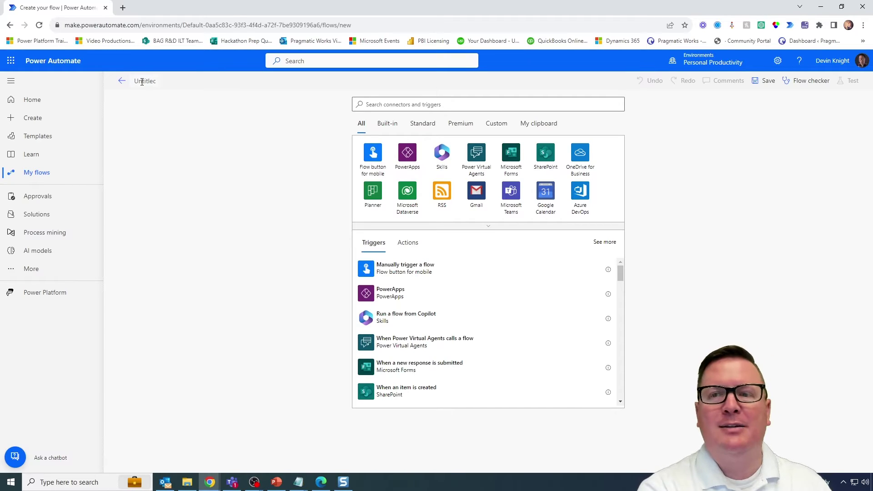
pyautogui.hotkey('ctrl', 'a')
pyautogui.write('Migra')
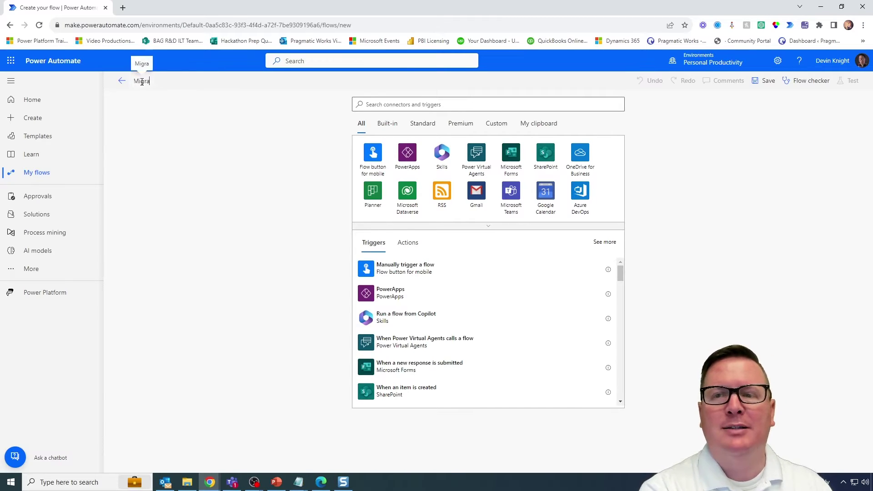
pyautogui.write('te Dynami')
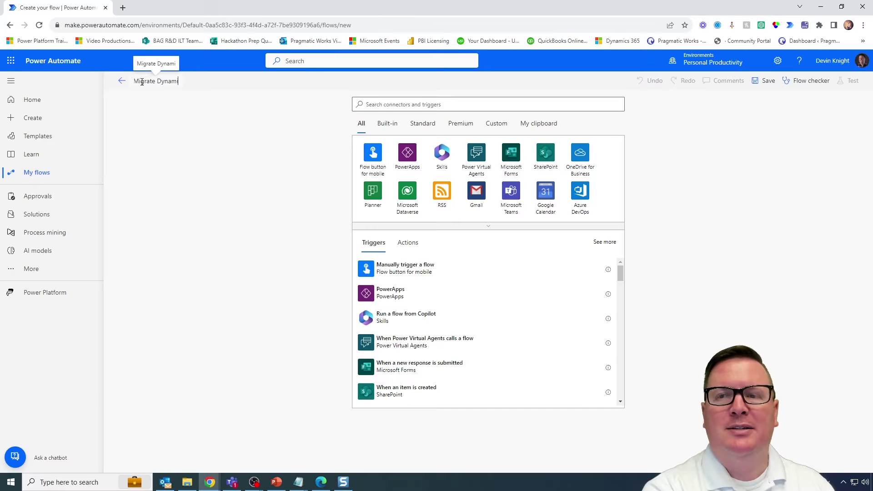
pyautogui.write('cs 36')
pyautogui.write('por')
pyautogui.write('tunties in')
pyautogui.write('to Hubsp')
pyautogui.write('ot Deals')
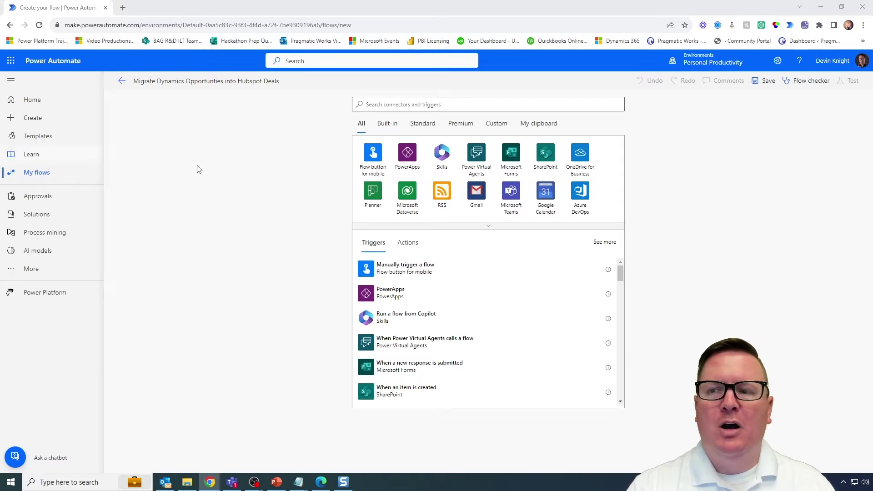
# - Search 'when a row is added' and choose the Dataverse 'When a row is added, modified or deleted' trigger
pyautogui.click(416, 102)
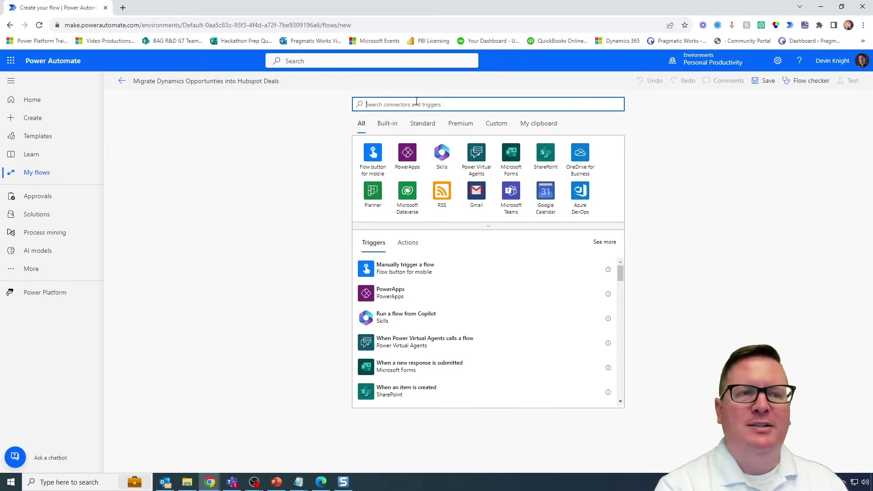
pyautogui.write('wheh')
pyautogui.press('BackSpace')
pyautogui.write('n a')
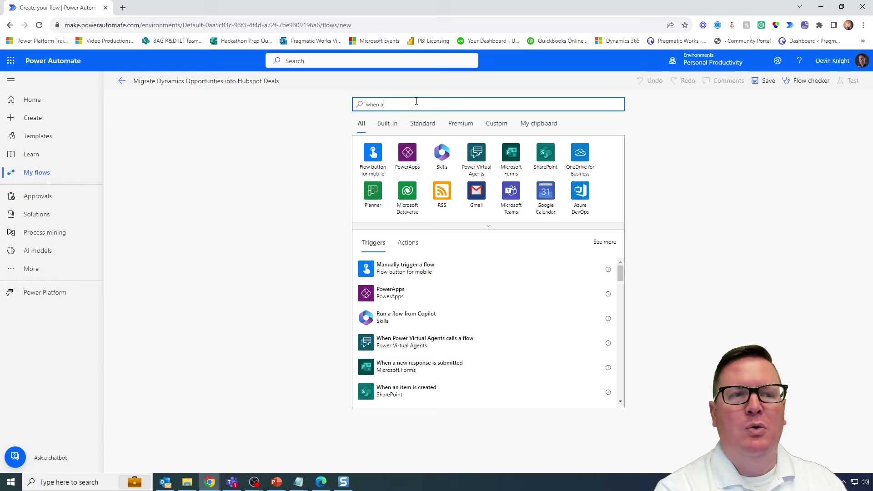
pyautogui.write(' row is')
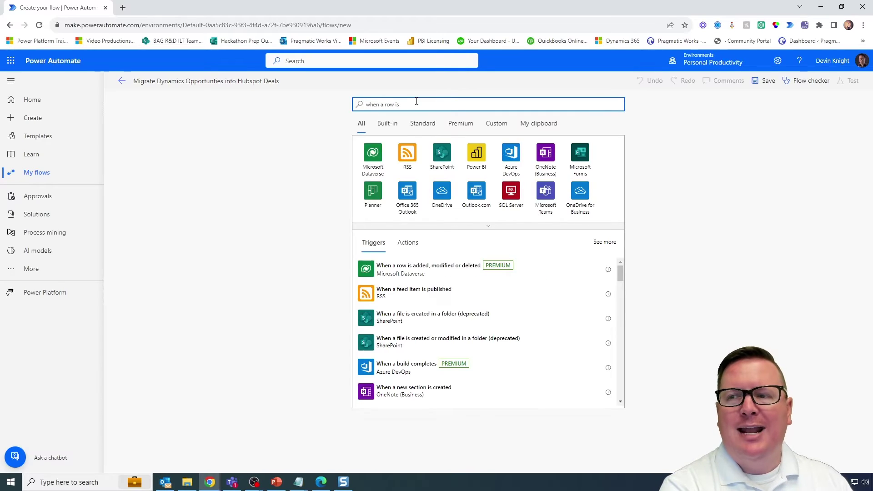
pyautogui.write(' radded')
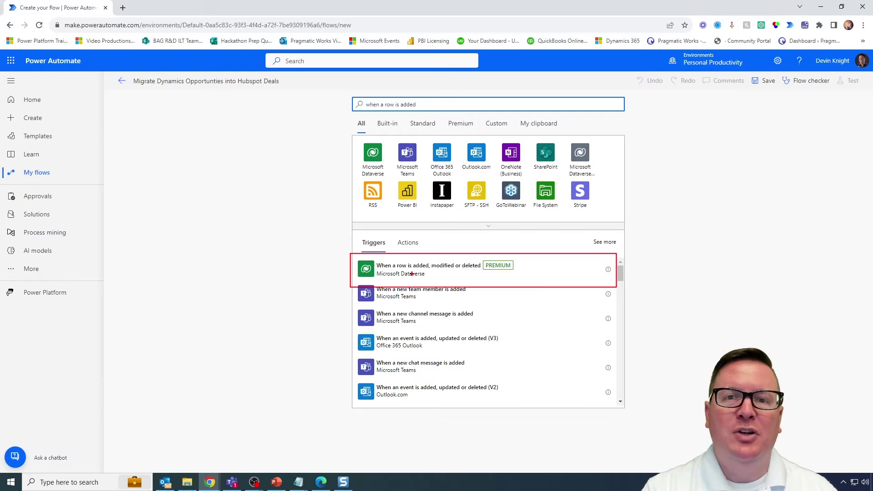
pyautogui.click(423, 273)
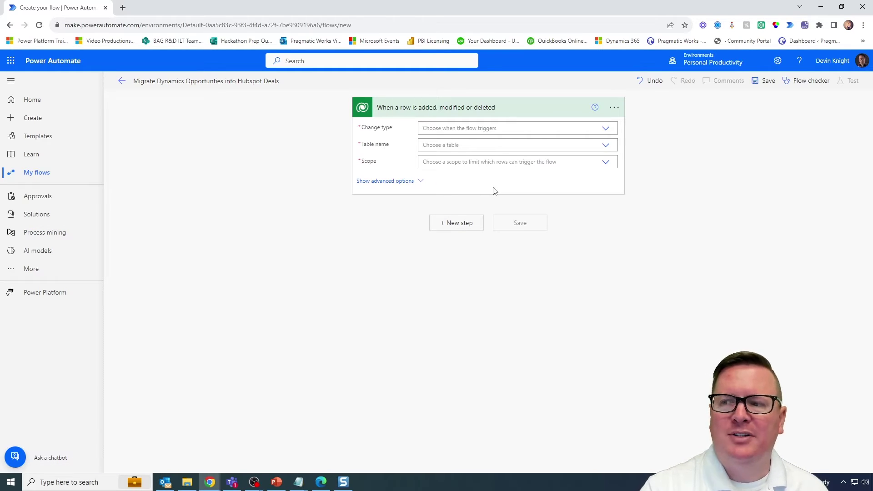
# - Set the trigger's Change type to Added or Modified, Table to Opportunity, Scope to Organization
pyautogui.click(608, 130)
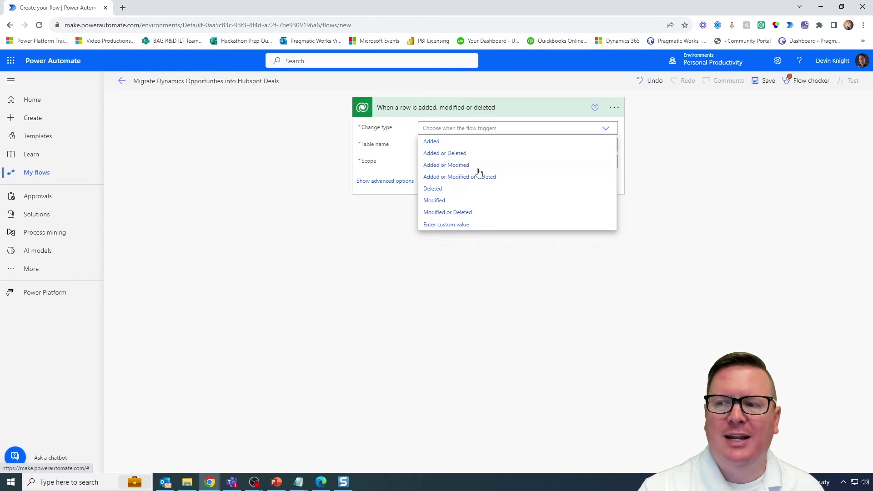
pyautogui.click(475, 166)
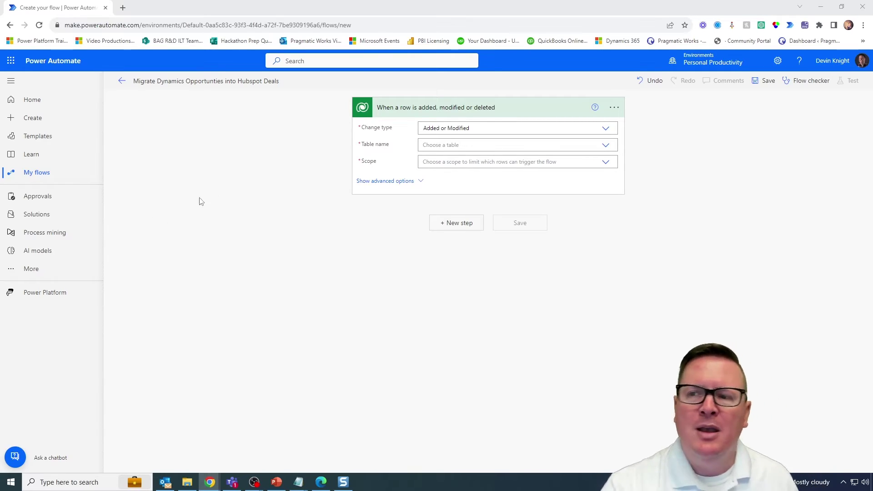
pyautogui.click(607, 147)
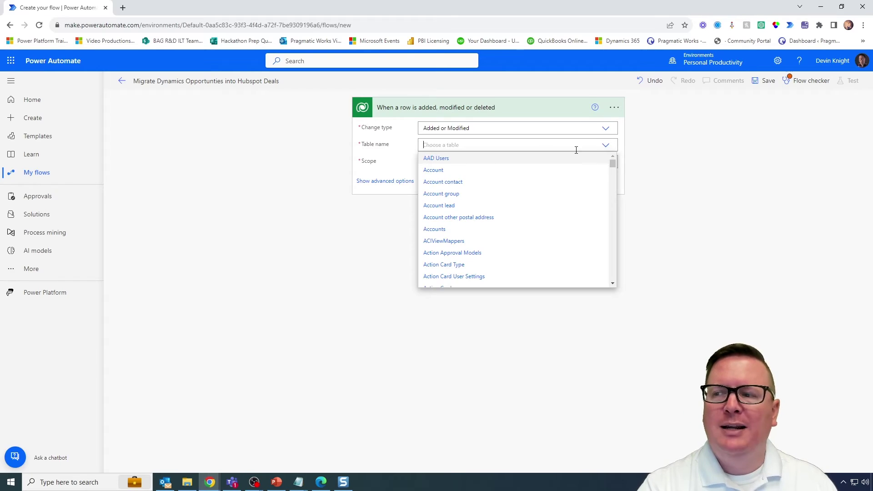
pyautogui.write('opp')
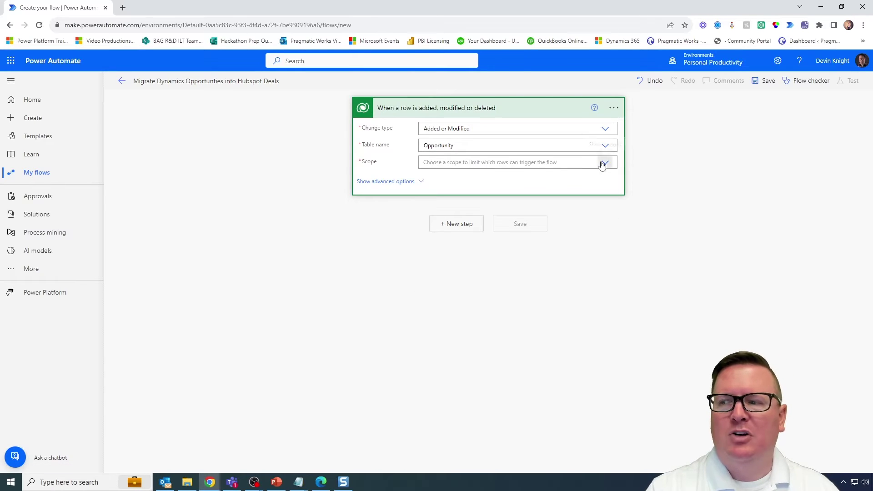
pyautogui.click(602, 164)
pyautogui.click(483, 188)
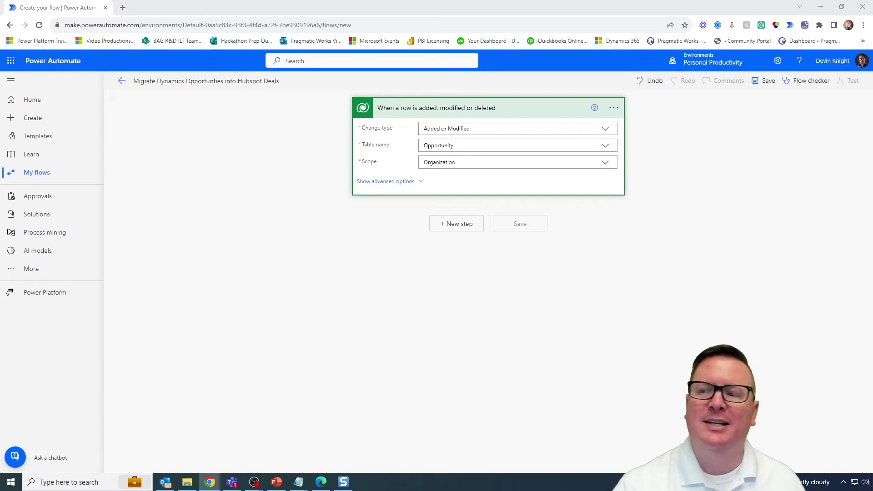
# - Add a Dataverse 'Get a row by ID' action and rename it 'Get a row by ID - Contacts'
pyautogui.click(460, 227)
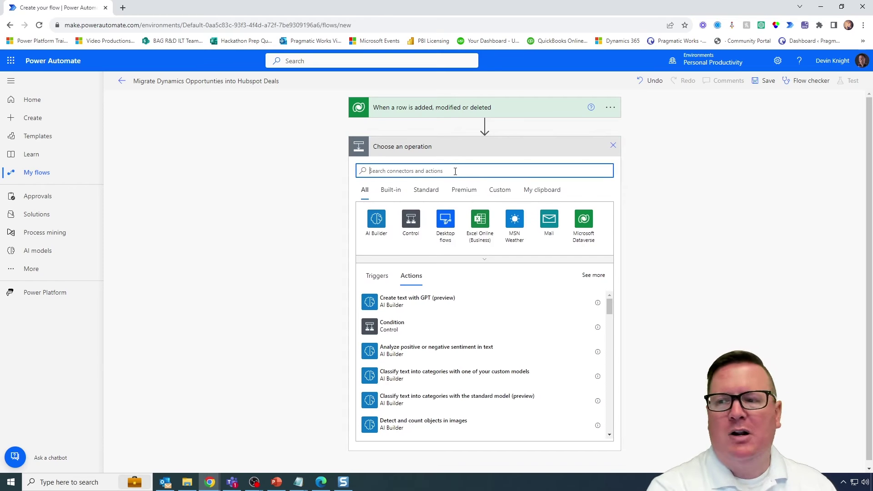
pyautogui.write('get a row')
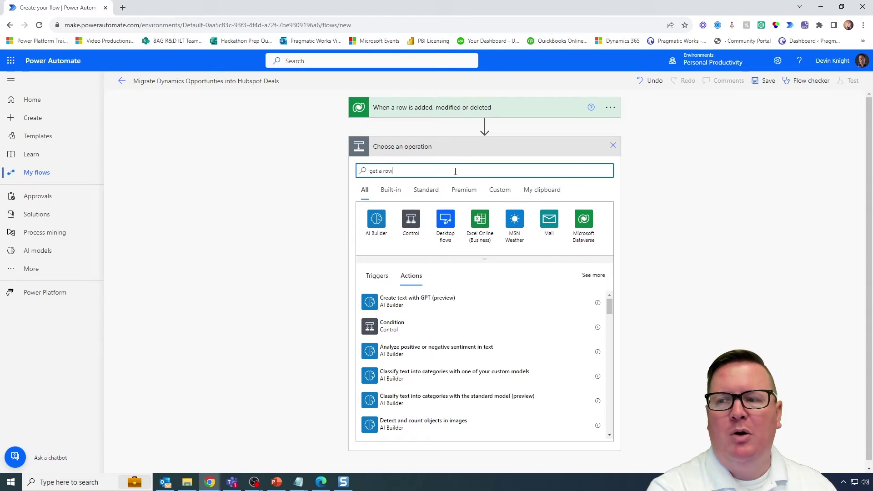
pyautogui.write(' by id')
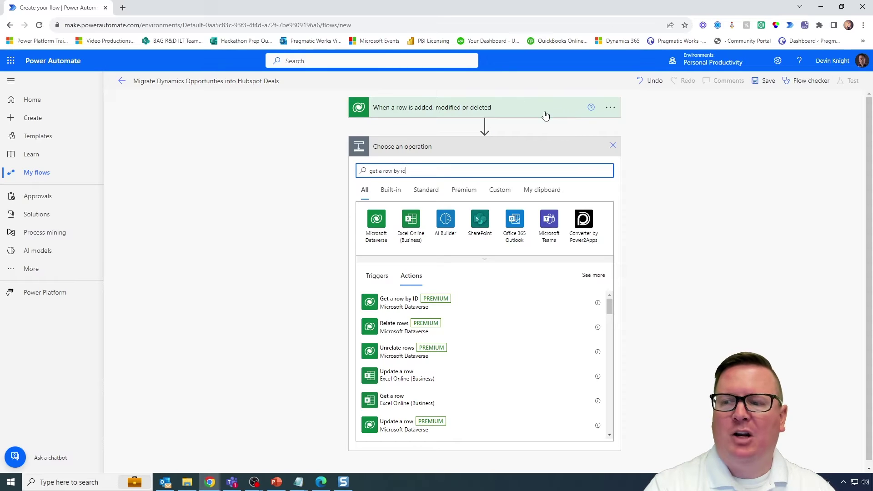
pyautogui.click(402, 302)
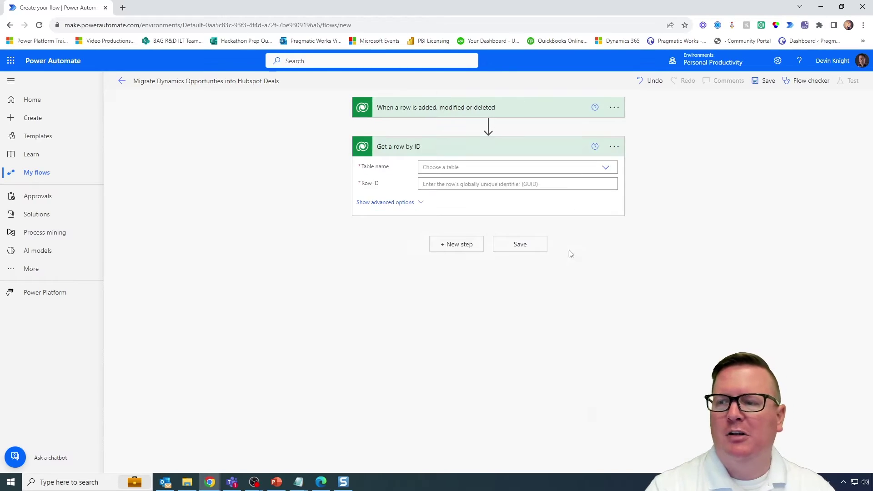
pyautogui.click(615, 149)
pyautogui.click(645, 162)
pyautogui.click(497, 149)
pyautogui.write('- Contacts')
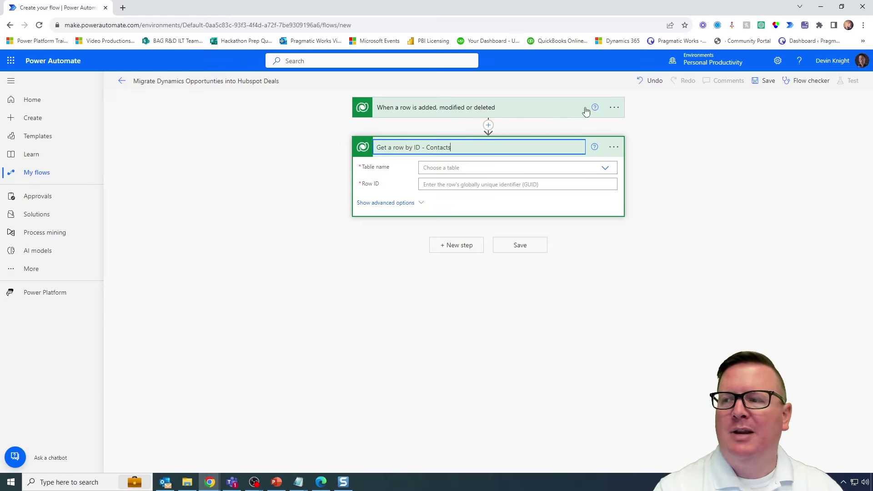
# - Append ' - Opportunity' to the trigger step's title
pyautogui.click(614, 107)
pyautogui.click(654, 123)
pyautogui.click(530, 110)
pyautogui.write('- Opportunity')
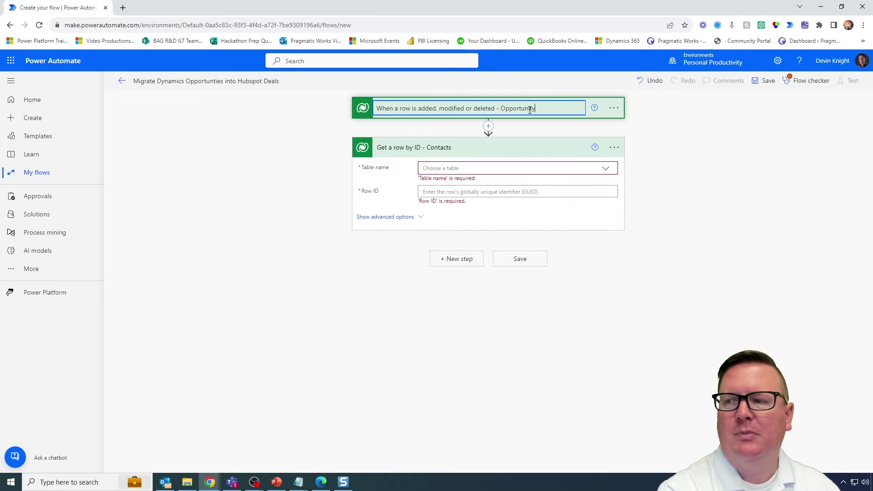
# - Set the lookup's table to Contacts and its Row ID to the opportunity's Contact (Value)
pyautogui.click(314, 188)
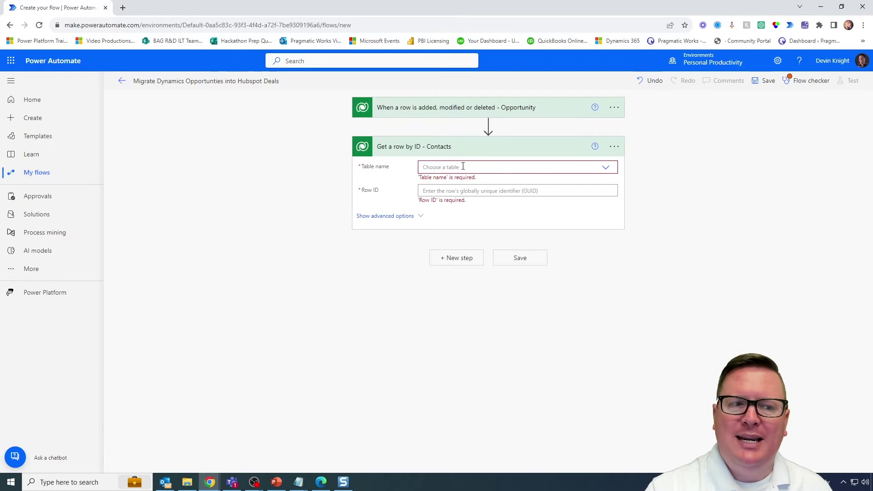
pyautogui.click(501, 166)
pyautogui.write('contacts')
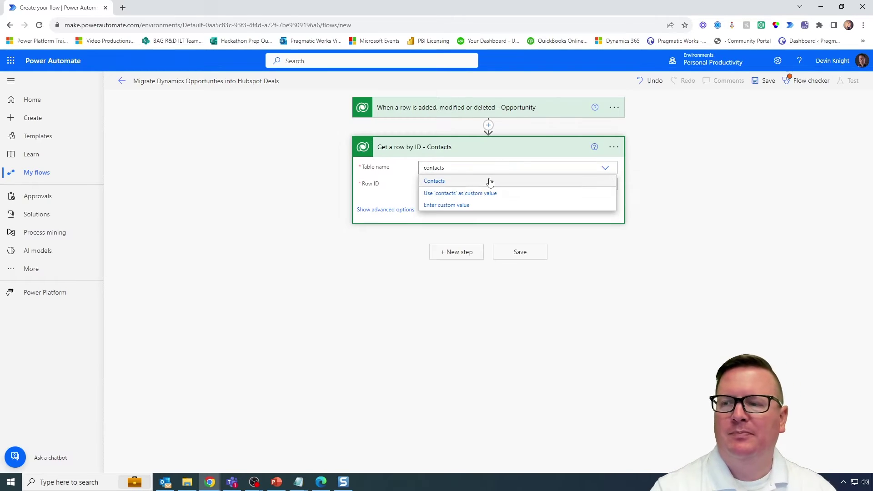
pyautogui.click(468, 184)
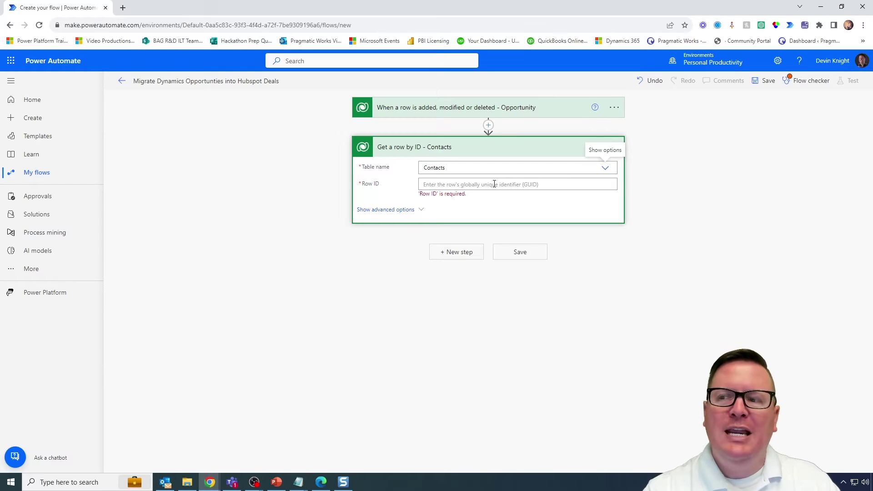
pyautogui.click(495, 184)
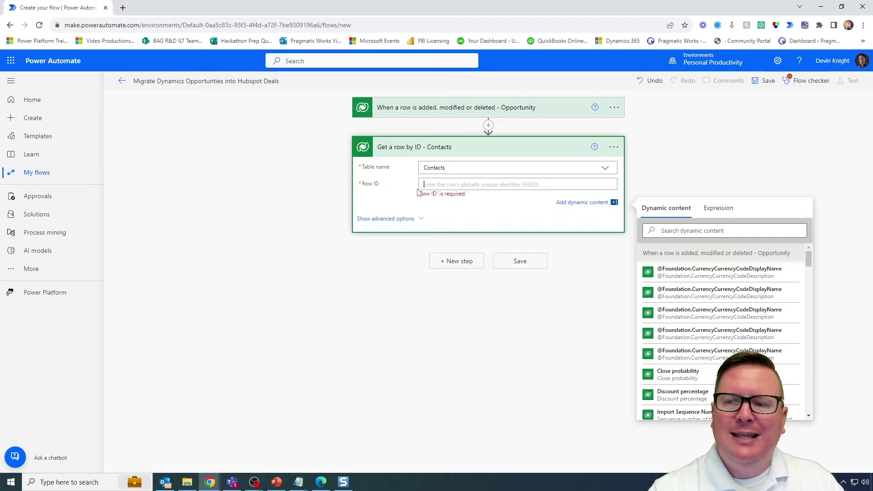
pyautogui.click(715, 232)
pyautogui.write('contact')
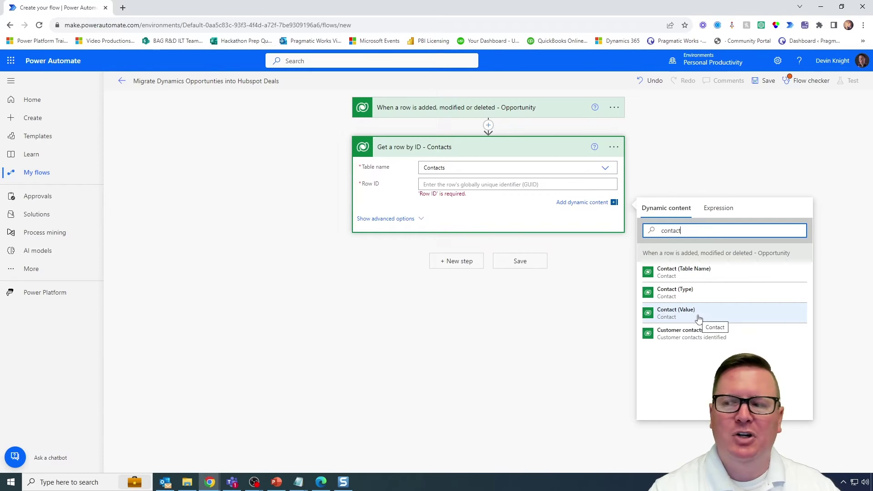
pyautogui.click(699, 319)
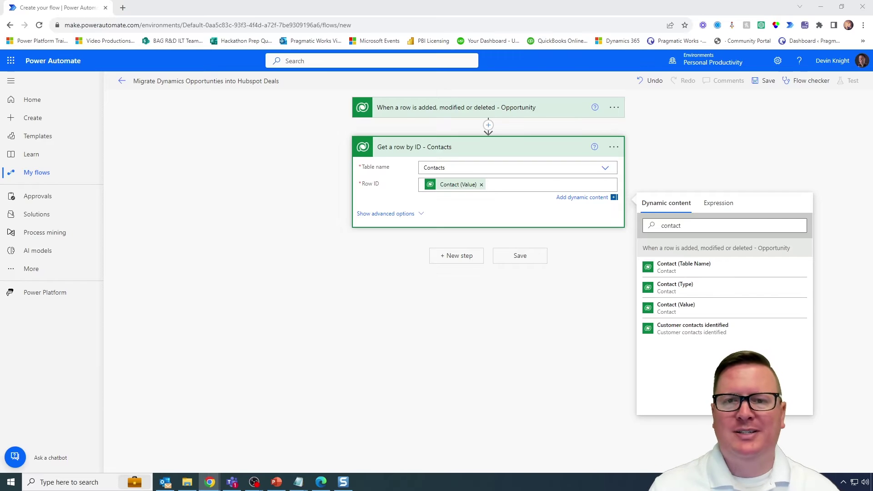
# - Add an HTTP action after the contact lookup and set its Method to POST
pyautogui.click(467, 263)
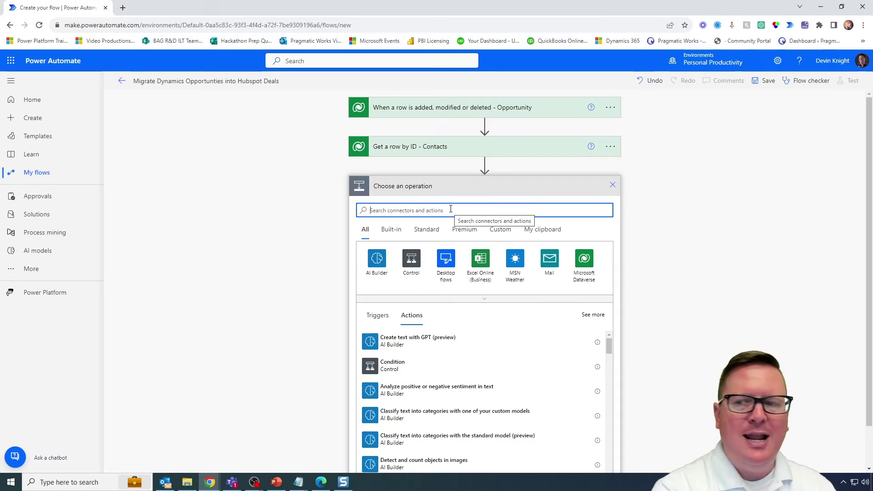
pyautogui.write('http')
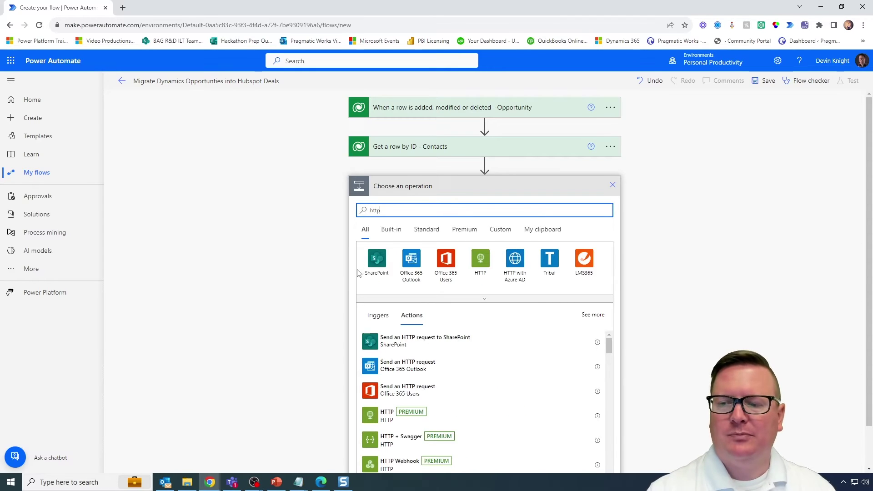
pyautogui.scroll(-1, 328, 292)
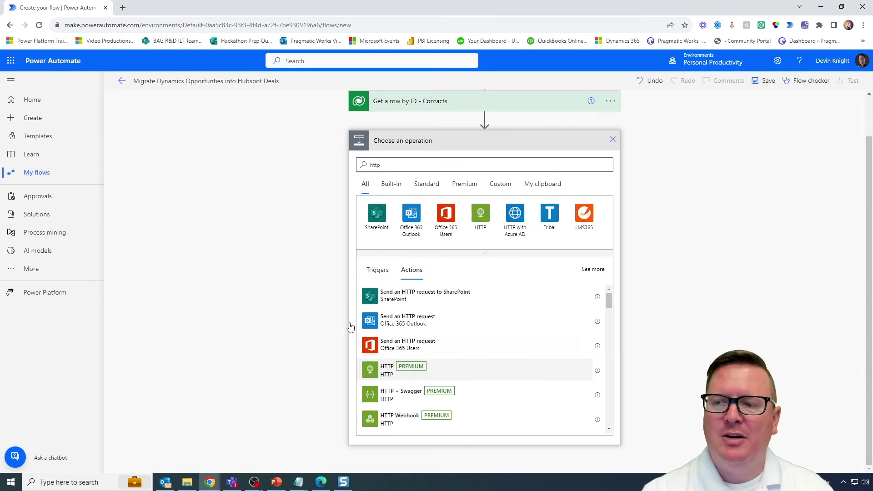
pyautogui.click(437, 369)
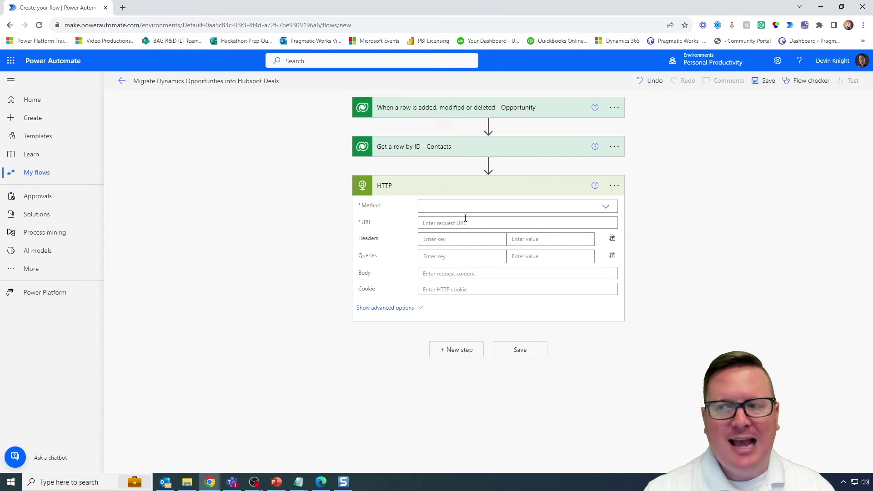
pyautogui.click(605, 207)
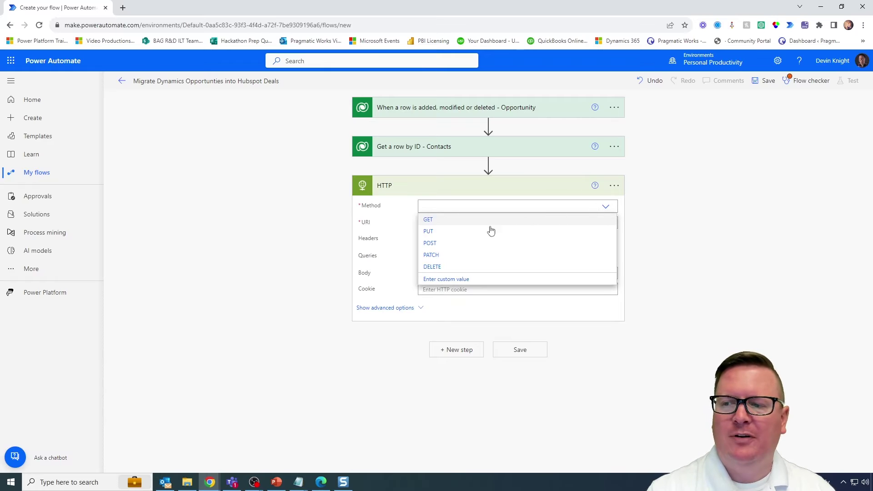
pyautogui.click(434, 244)
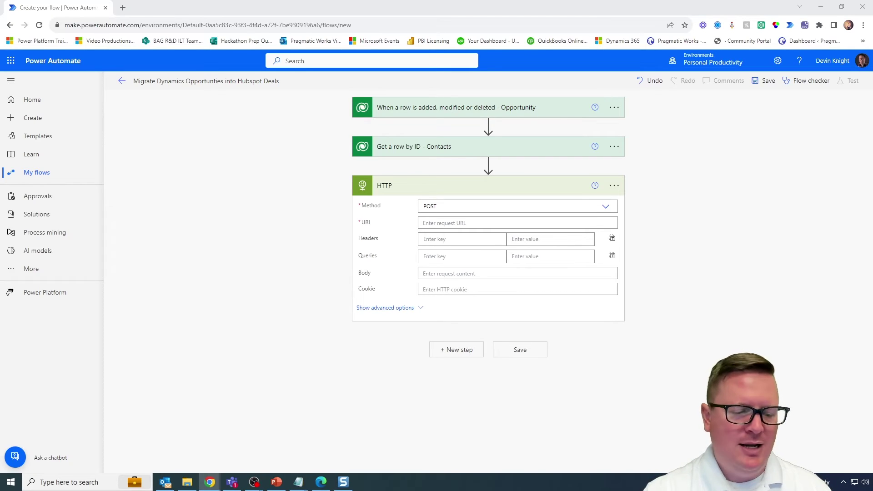
# - Set the URI to the HubSpot contacts search URL and add authorization and content-type header names
pyautogui.click(422, 225)
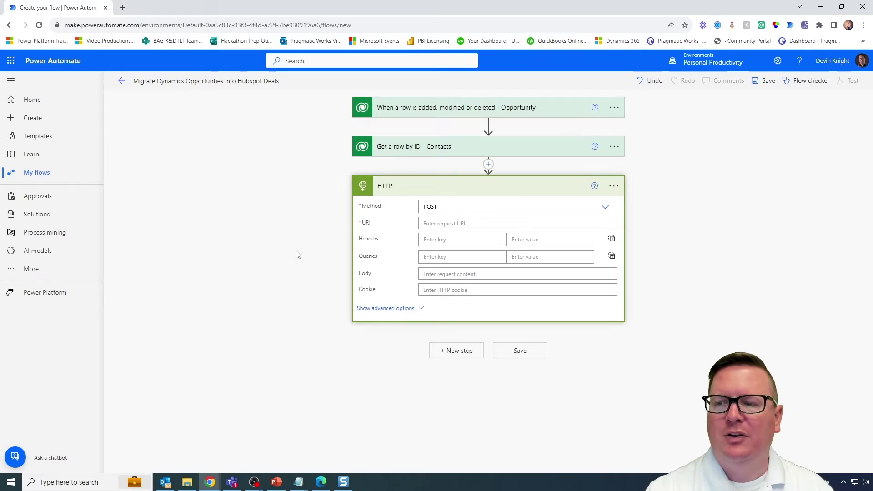
pyautogui.write('https://api.hubapi.com/crm/v3/objects/contacts/search')
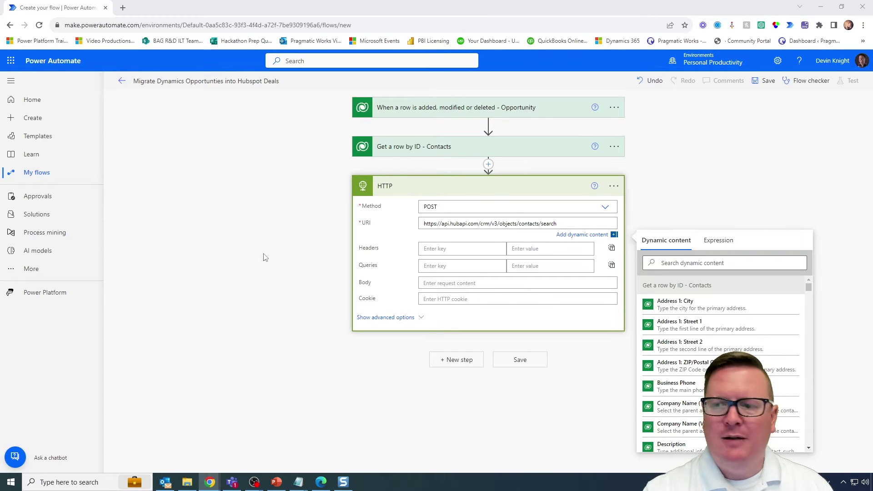
pyautogui.click(466, 251)
pyautogui.write('authorization')
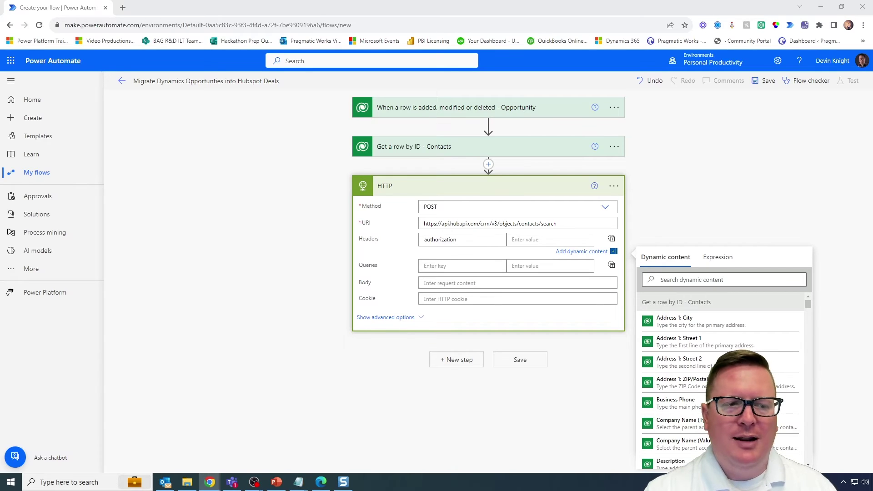
pyautogui.click(432, 268)
pyautogui.click(437, 256)
pyautogui.write('content-type')
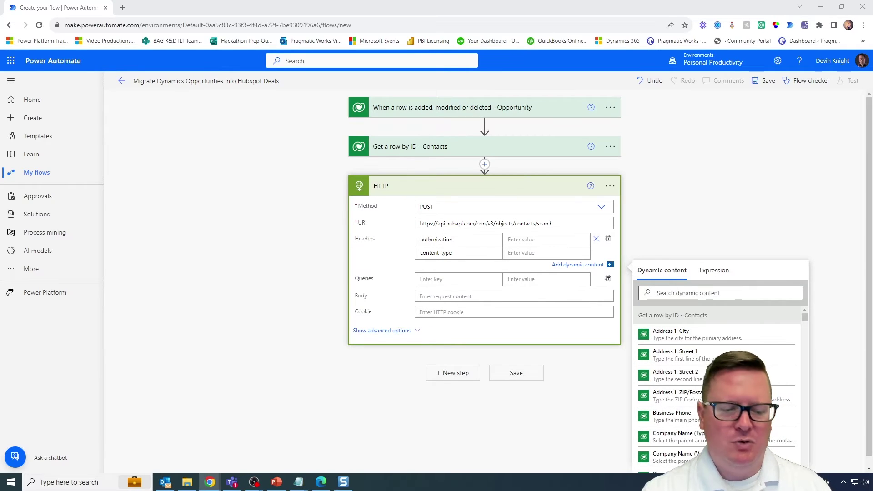
# - Fill the header values: application/json for content-type, 'Bearer' plus the pasted access token for authorization
pyautogui.click(536, 251)
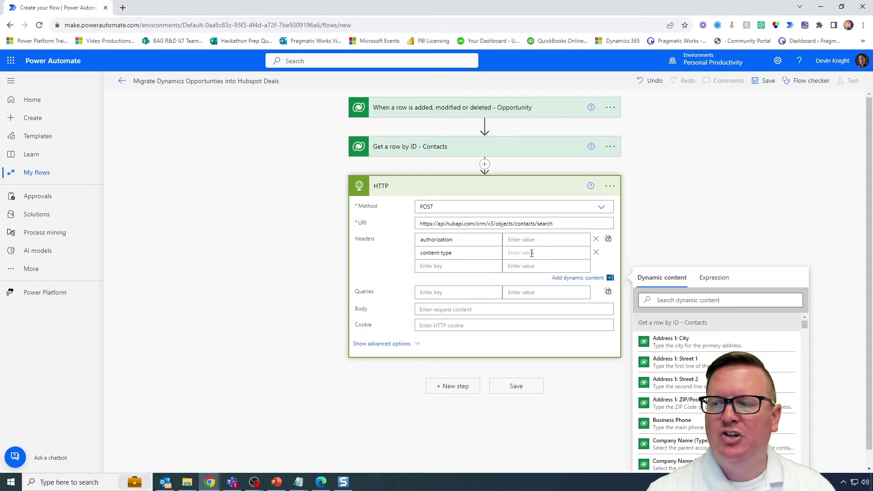
pyautogui.write('application/json')
pyautogui.click(530, 240)
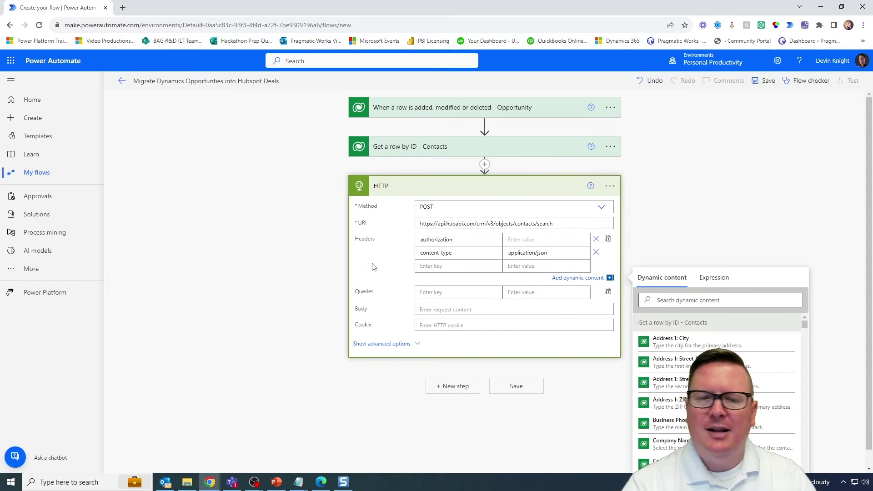
pyautogui.write('Be')
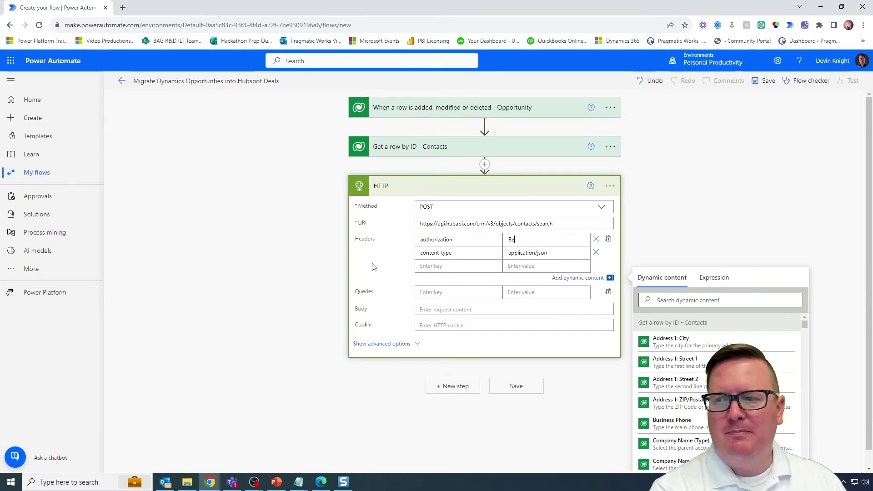
pyautogui.write('arer')
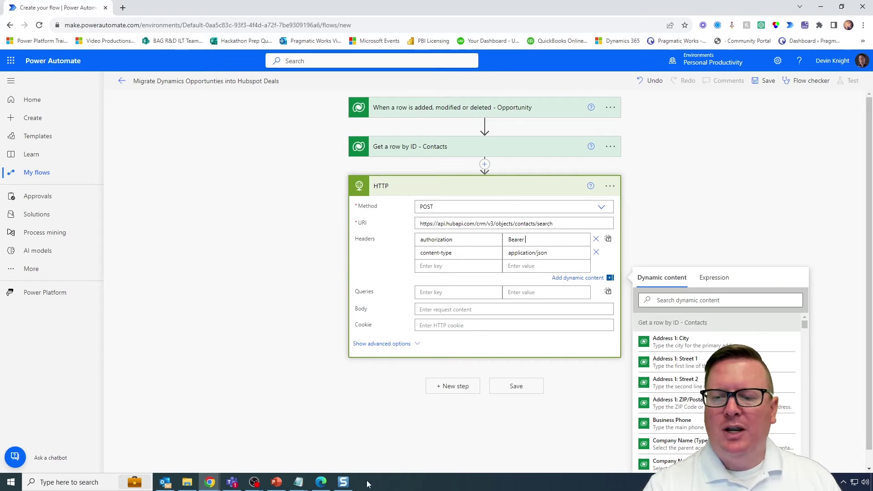
pyautogui.click(298, 484)
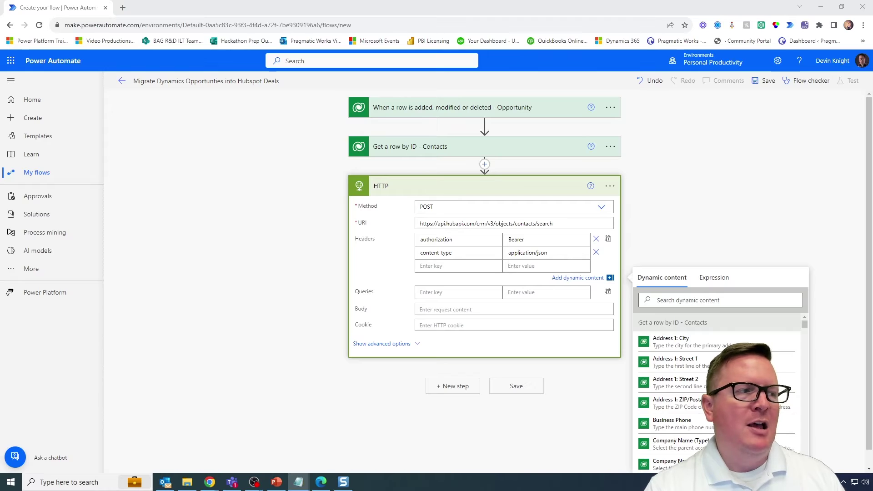
pyautogui.click(560, 240)
pyautogui.hotkey('ctrl', 'v')
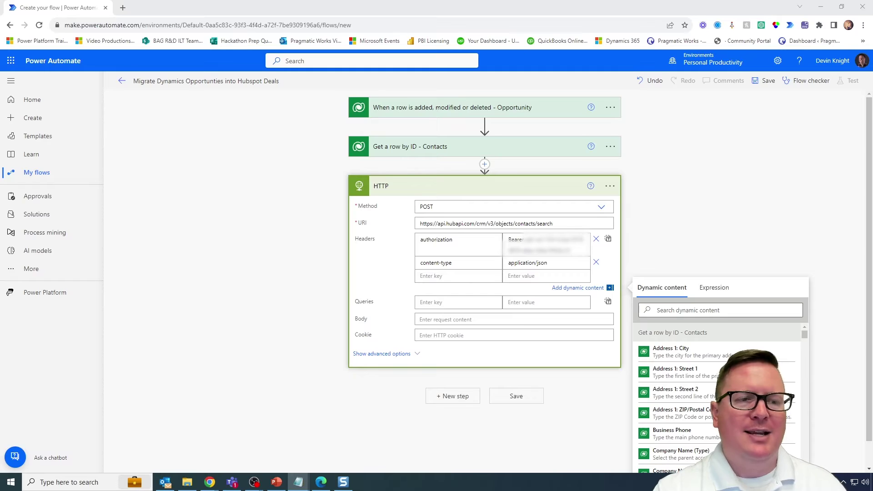
# - Paste the HubSpot filterGroups JSON search into the HTTP Body
pyautogui.click(417, 319)
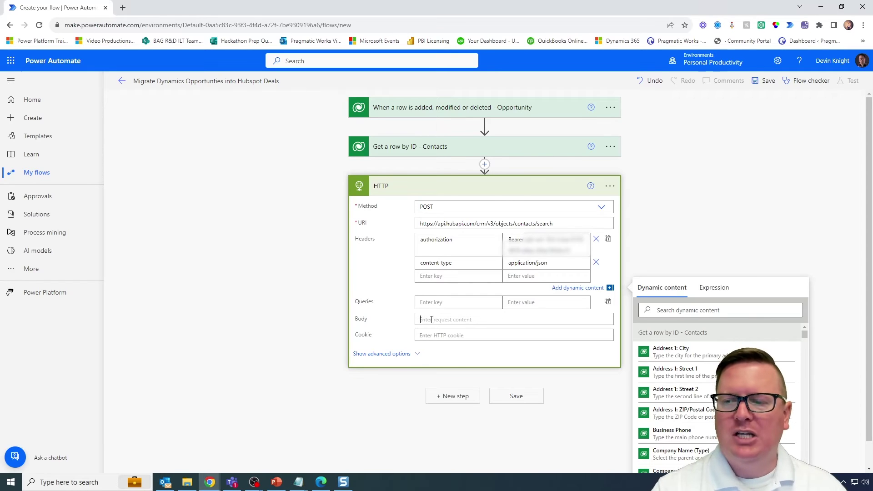
pyautogui.write('{   "filterGroups": [     {       "filters": [         {           "propertyName": "email",           "operator": "EQ",           "value": ""         }       ]     }   ],   "limit": 1 }')
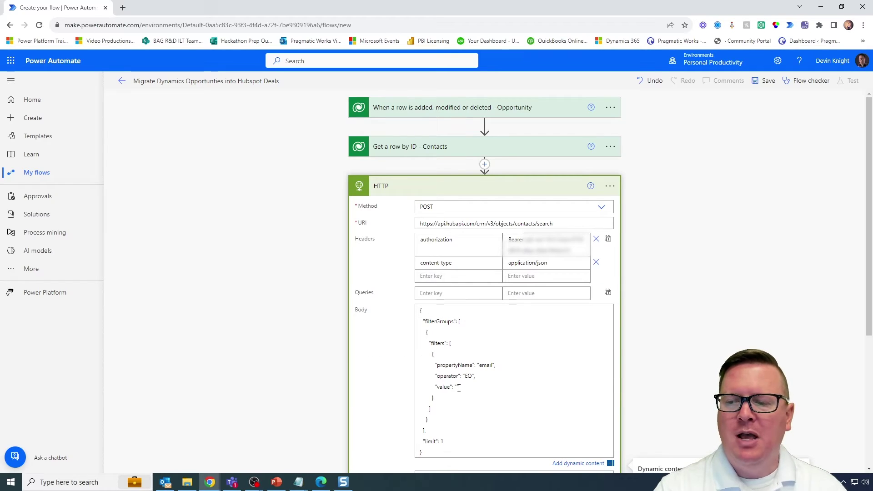
pyautogui.click(457, 387)
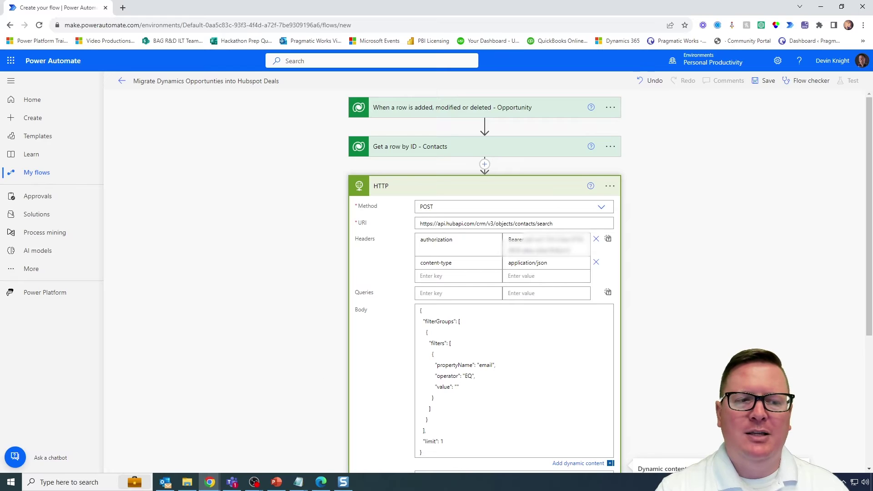
pyautogui.scroll(-2, 629, 353)
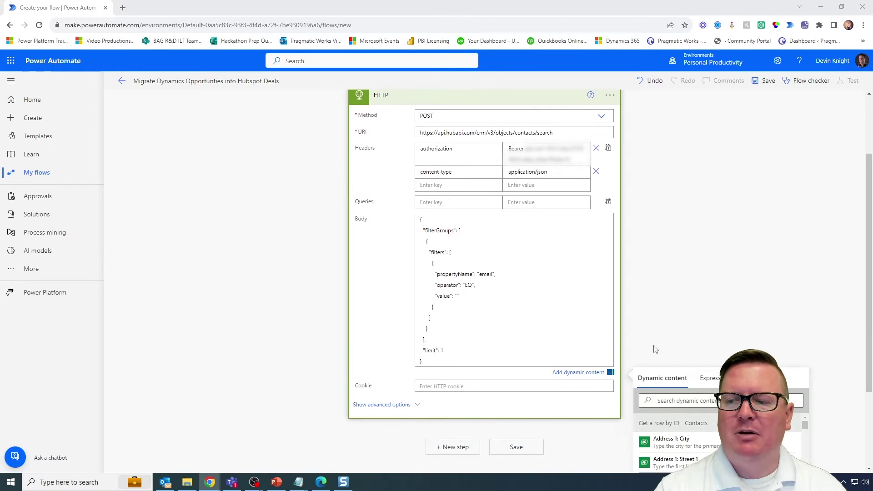
pyautogui.click(457, 293)
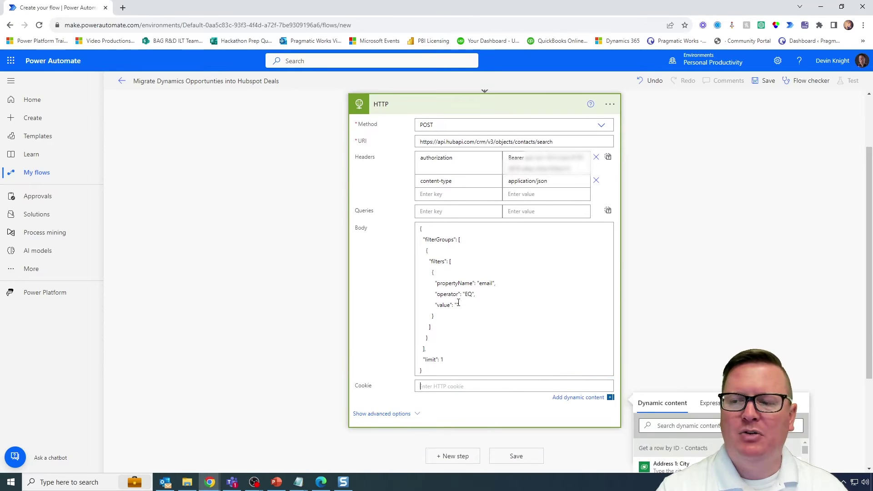
pyautogui.click(459, 304)
# - Insert the contact's Email dynamic field as the email filter value
pyautogui.scroll(-1, 742, 278)
pyautogui.scroll(-2, 742, 278)
pyautogui.click(728, 283)
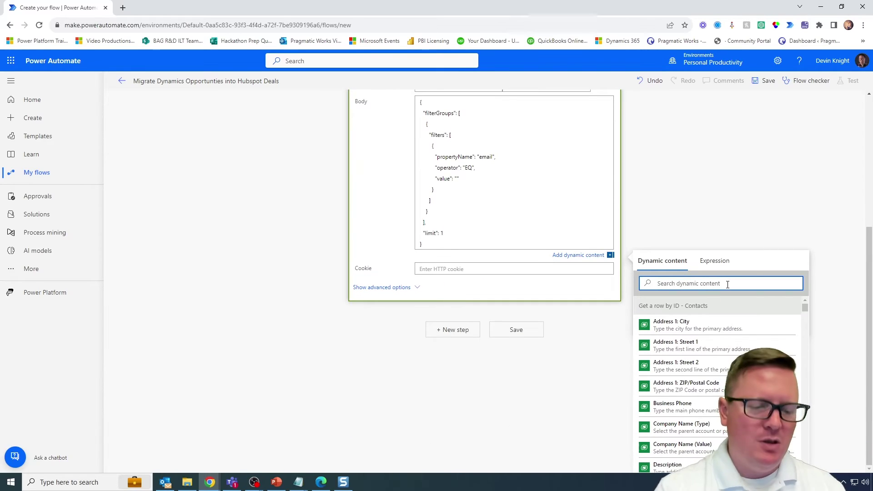
pyautogui.write('email')
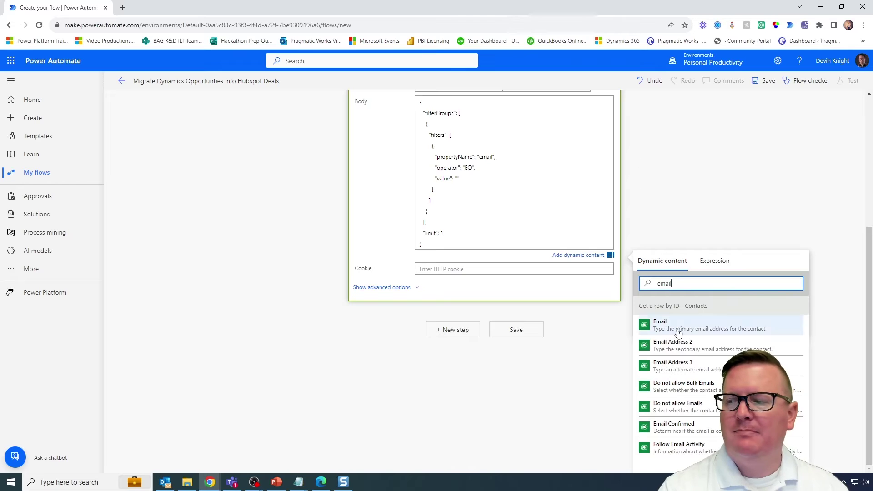
pyautogui.click(664, 325)
pyautogui.scroll(1, 504, 196)
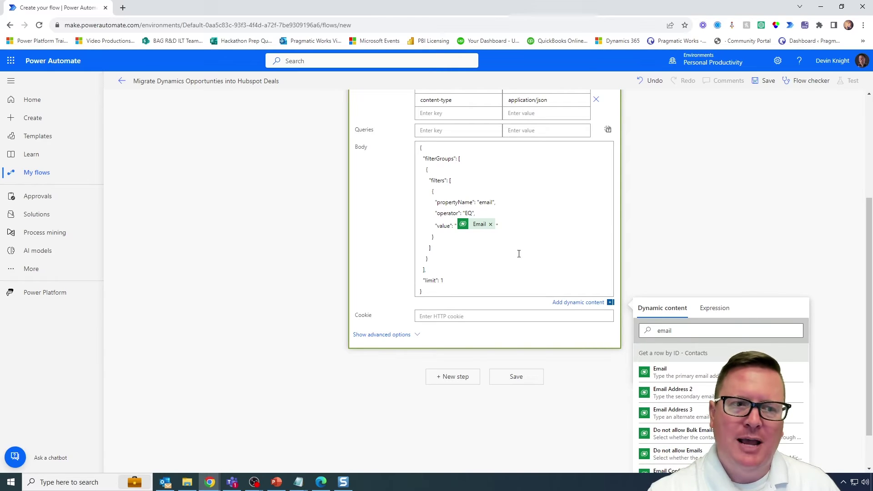
pyautogui.scroll(2, 209, 185)
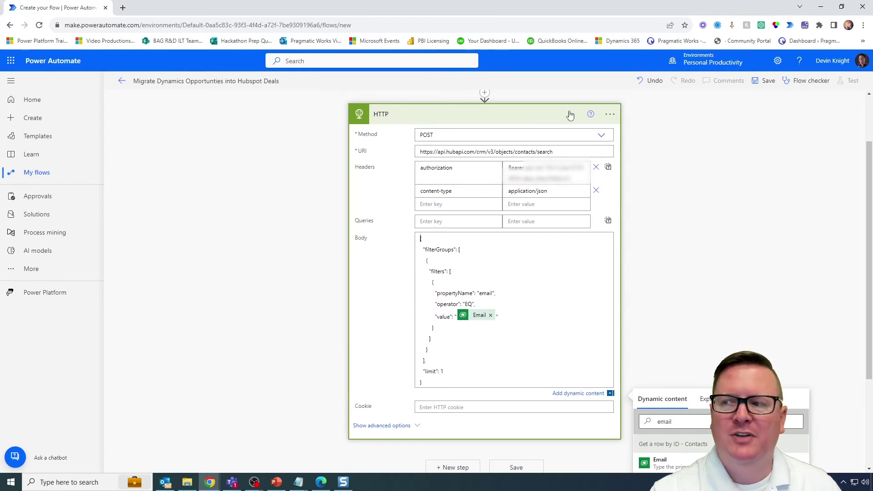
# - Append ' - Search for Contact' to the HTTP step's title, save the flow, and collapse the card
pyautogui.click(610, 114)
pyautogui.click(657, 129)
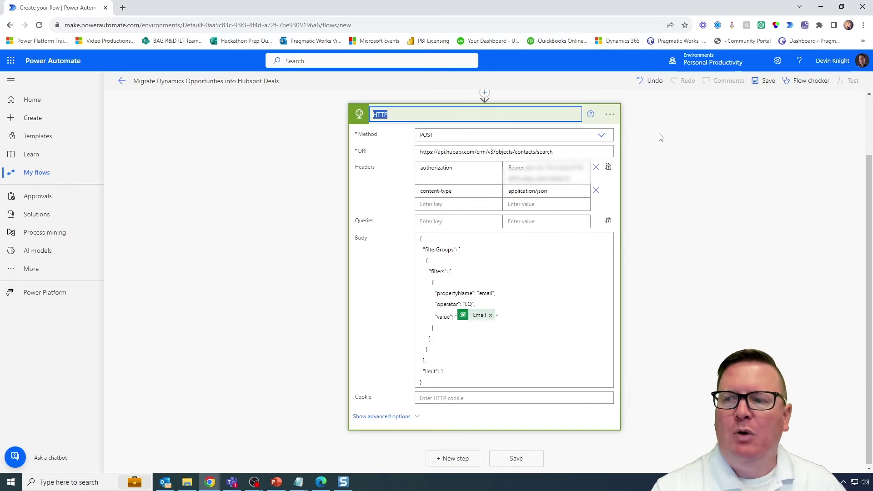
pyautogui.press('End')
pyautogui.write('- Search for Contact')
pyautogui.click(694, 131)
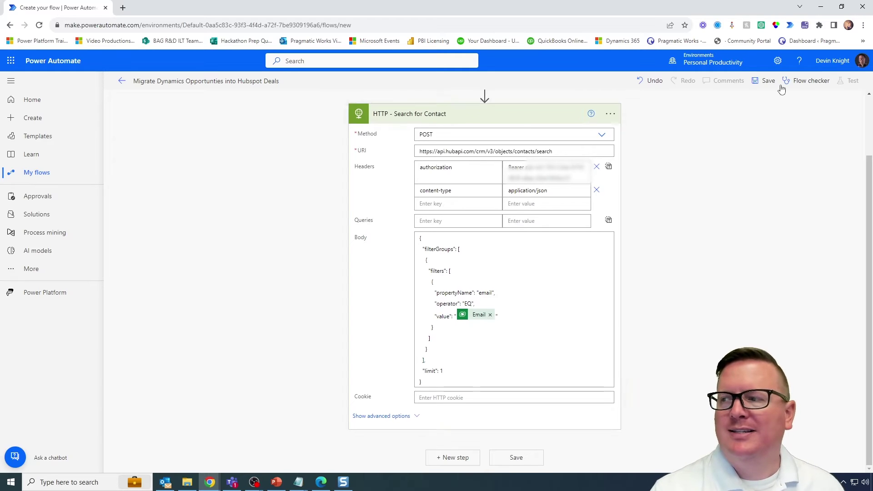
pyautogui.click(767, 84)
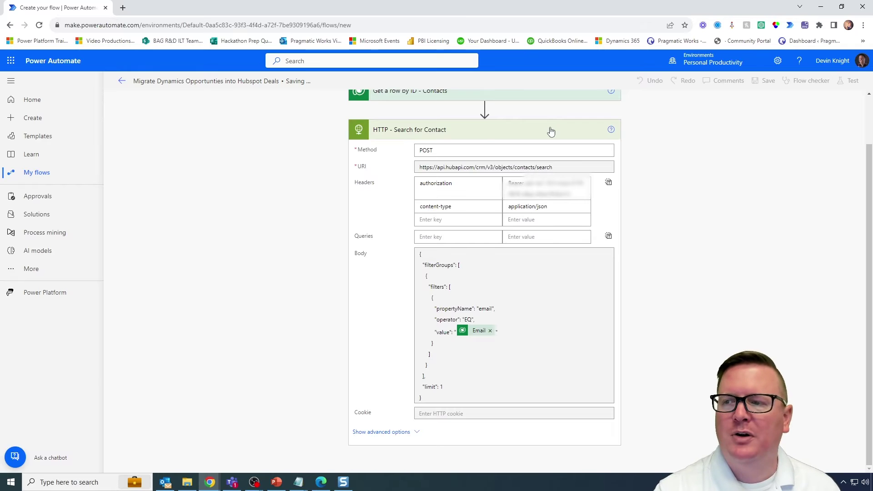
pyautogui.click(550, 131)
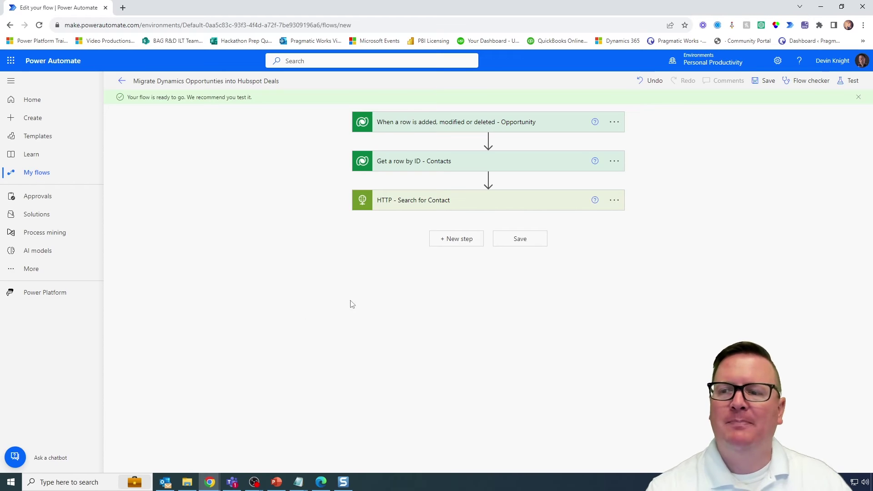
# - Insert a Condition control after the contact search and select its first value field
pyautogui.click(453, 244)
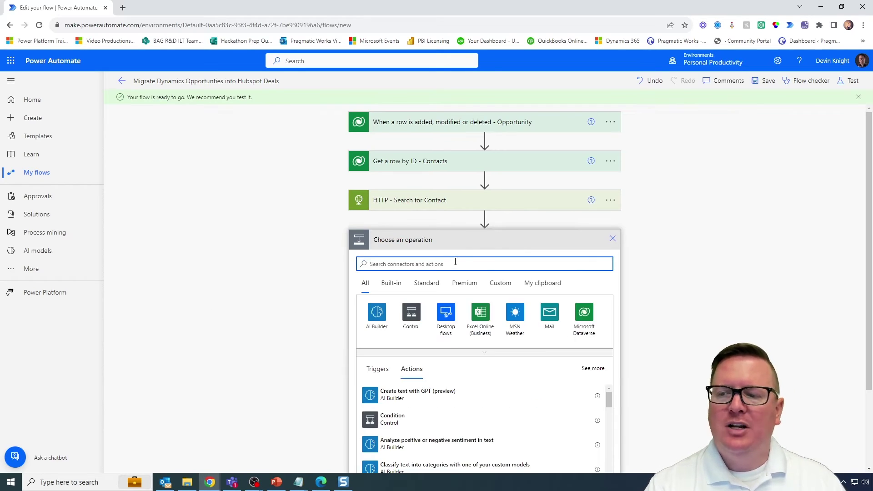
pyautogui.write('con')
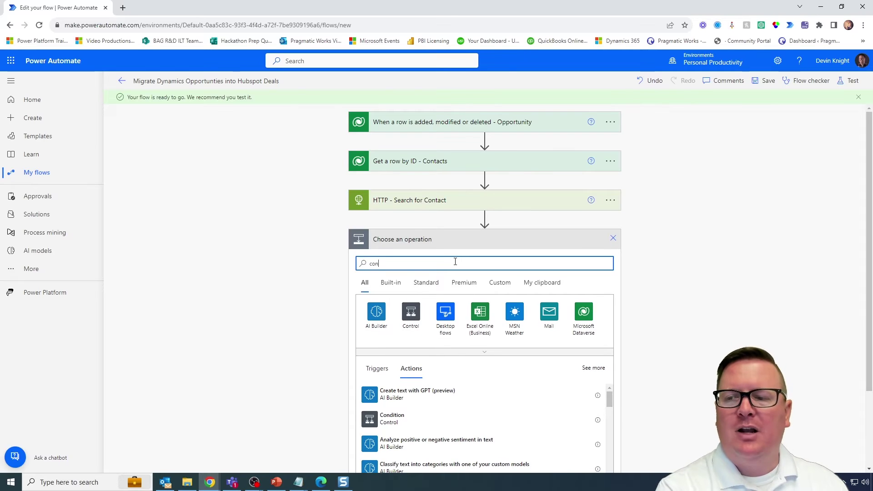
pyautogui.write('dition')
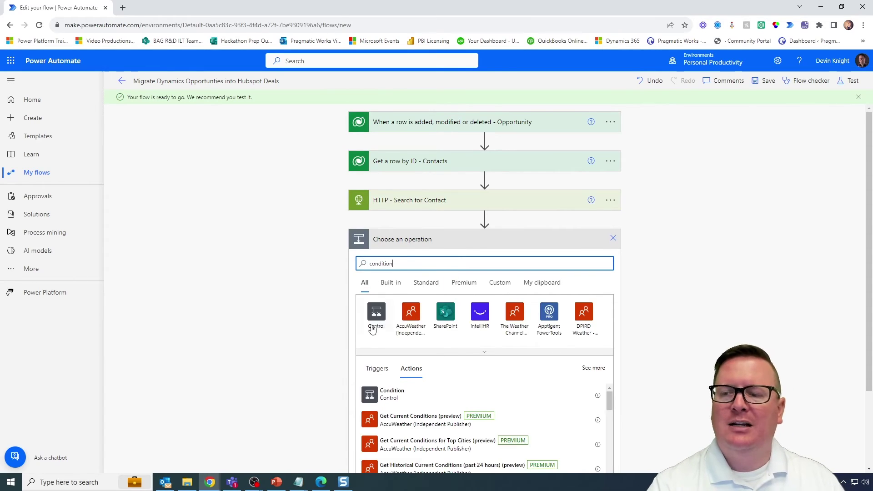
pyautogui.click(390, 395)
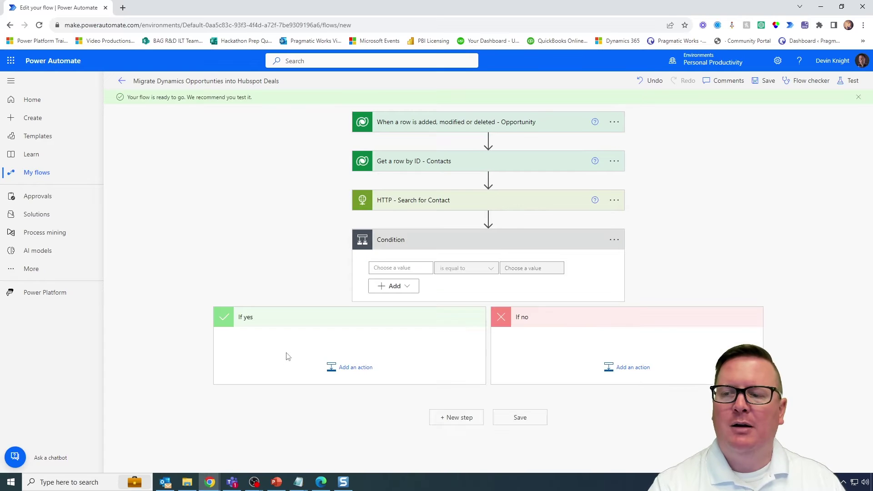
pyautogui.click(400, 267)
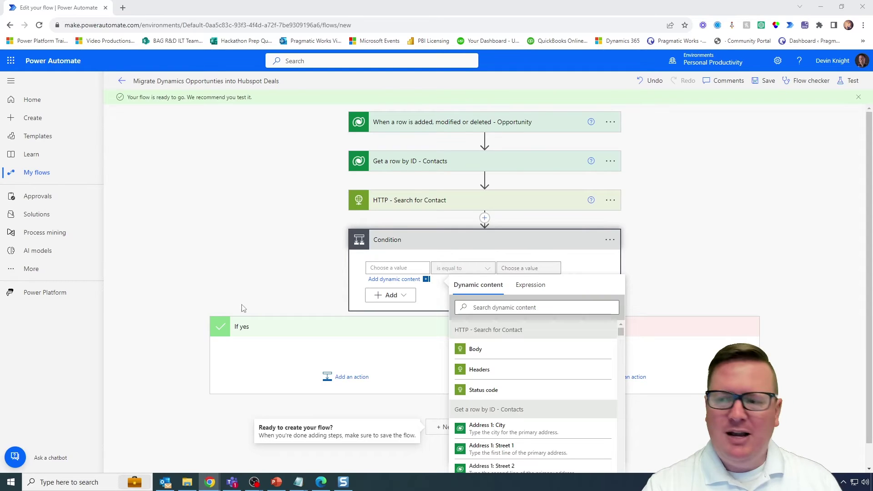
# - Insert the HTTP - Search for Contact 'total' token as the Condition's first value
pyautogui.click(396, 268)
pyautogui.hotkey('ctrl', 'v')
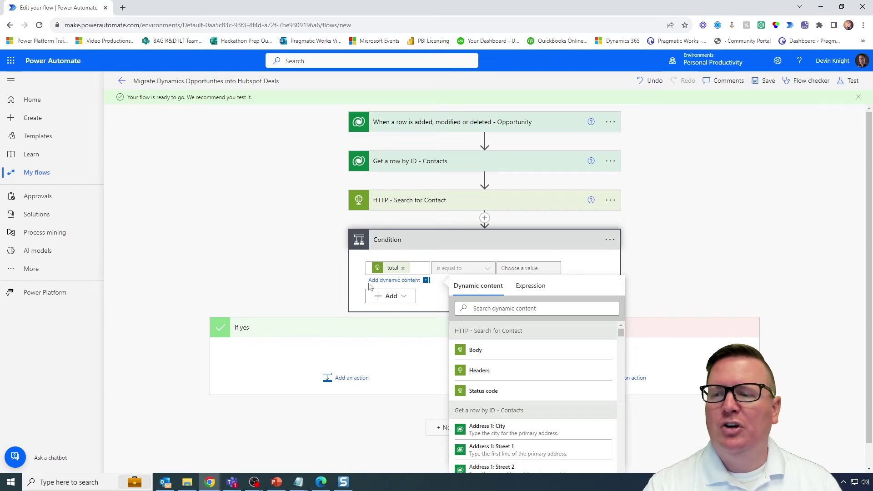
pyautogui.click(313, 286)
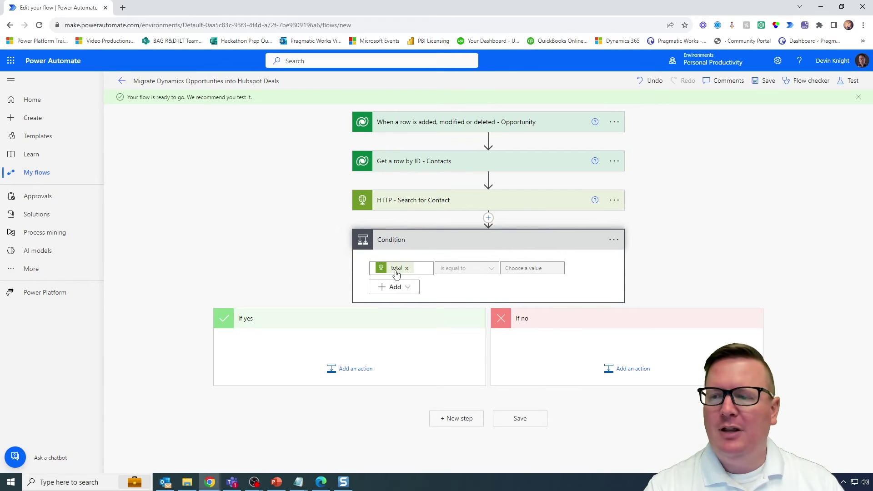
# - Check the expression body('HTTP_-_Search_Contact')?['total'] in the Expression tab
pyautogui.click(397, 272)
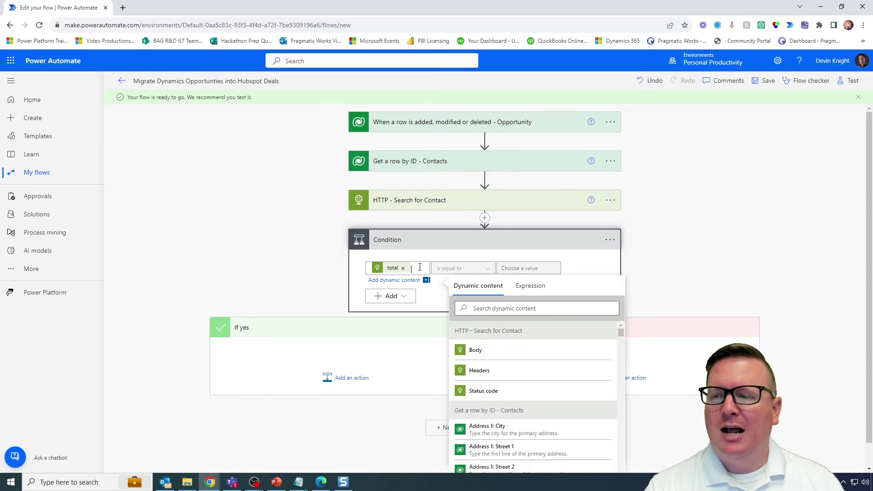
pyautogui.click(531, 286)
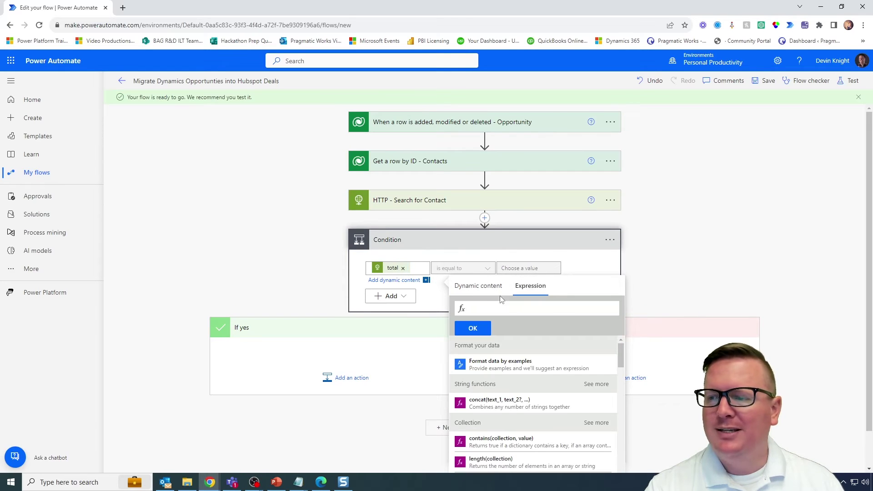
pyautogui.write("body('HTTP_-_Search_Contact')?['total']")
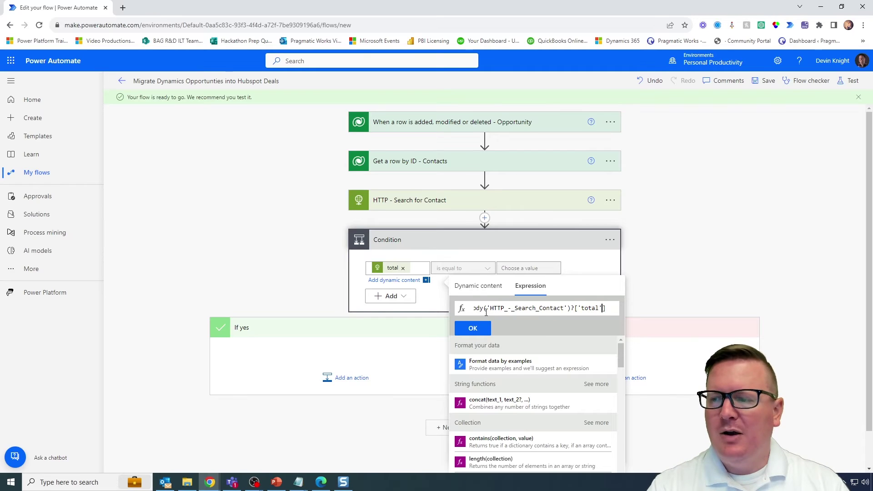
pyautogui.press('Left')
pyautogui.press('Left')
pyautogui.press('Left')
pyautogui.press('Left')
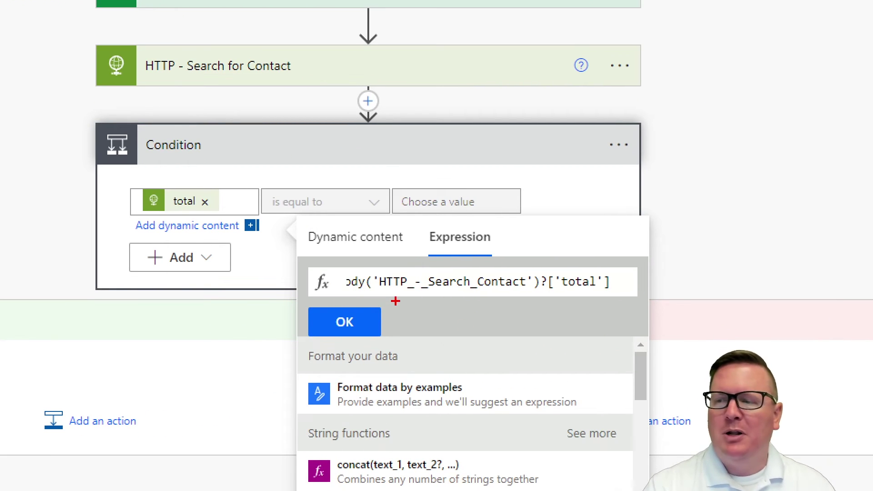
pyautogui.moveTo(618, 262)
pyautogui.mouseDown()
pyautogui.moveTo(577, 260)
pyautogui.moveTo(546, 301)
pyautogui.moveTo(621, 263)
pyautogui.mouseUp()
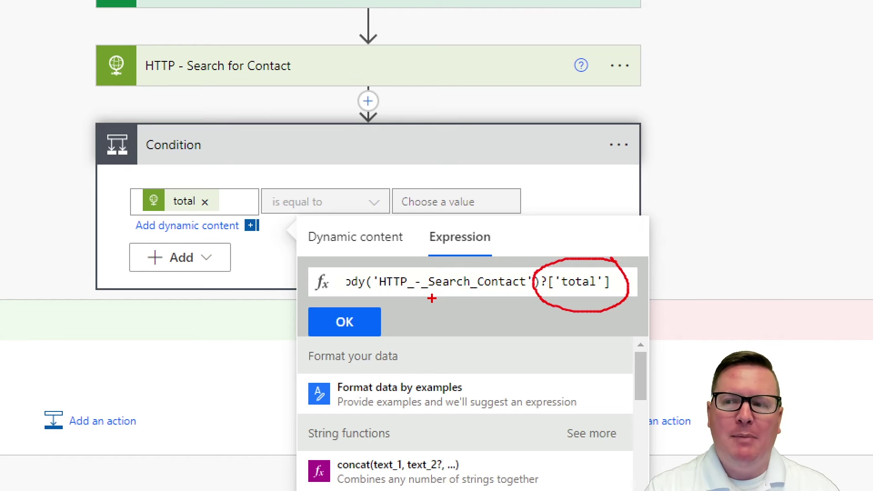
pyautogui.press('Escape')
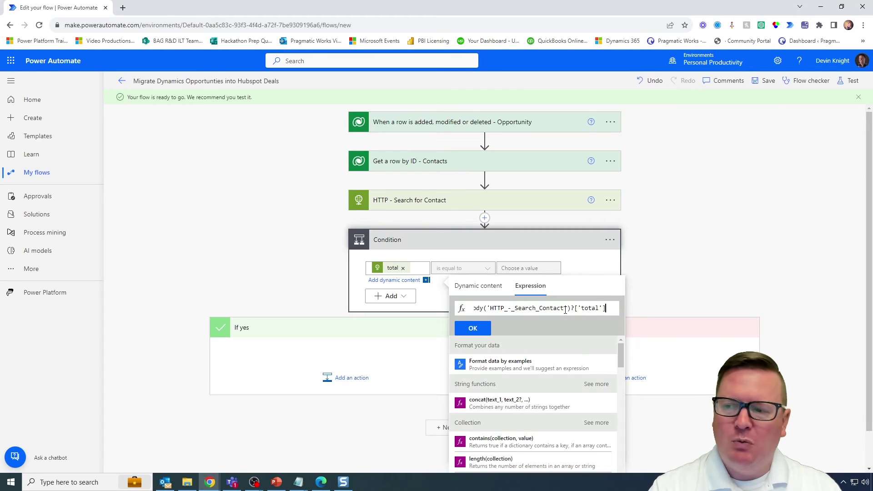
pyautogui.press('Home')
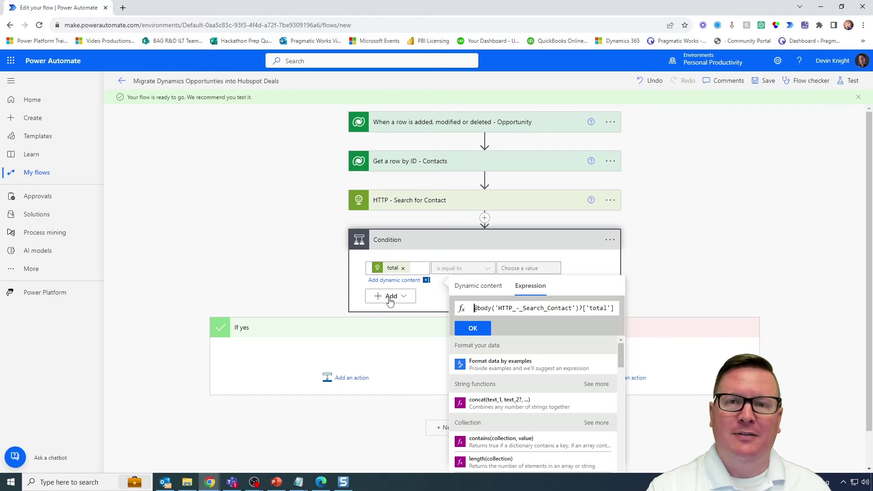
# - Close the expression editor, collapse and re-expand the Condition card, and save the flow
pyautogui.click(337, 301)
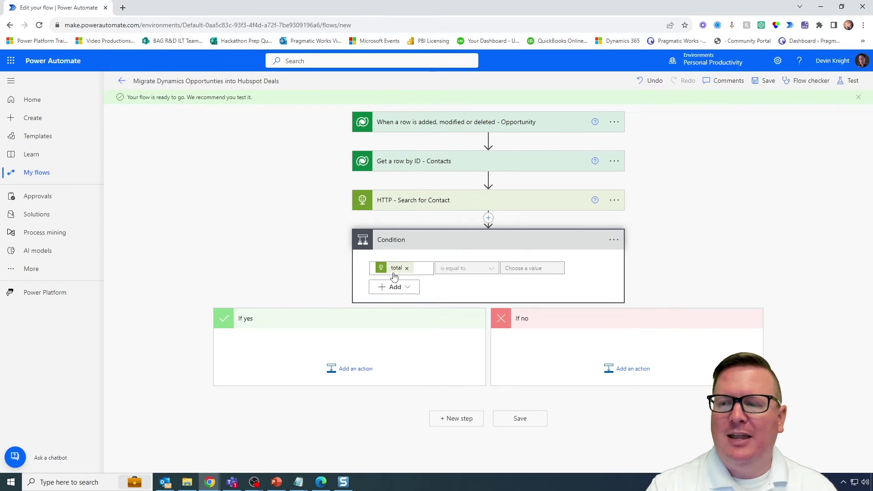
pyautogui.moveTo(396, 273)
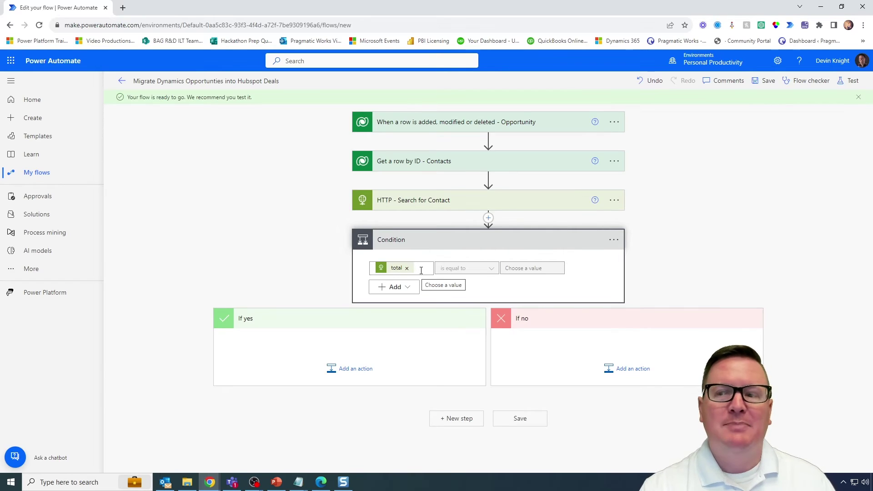
pyautogui.click(431, 241)
pyautogui.click(443, 247)
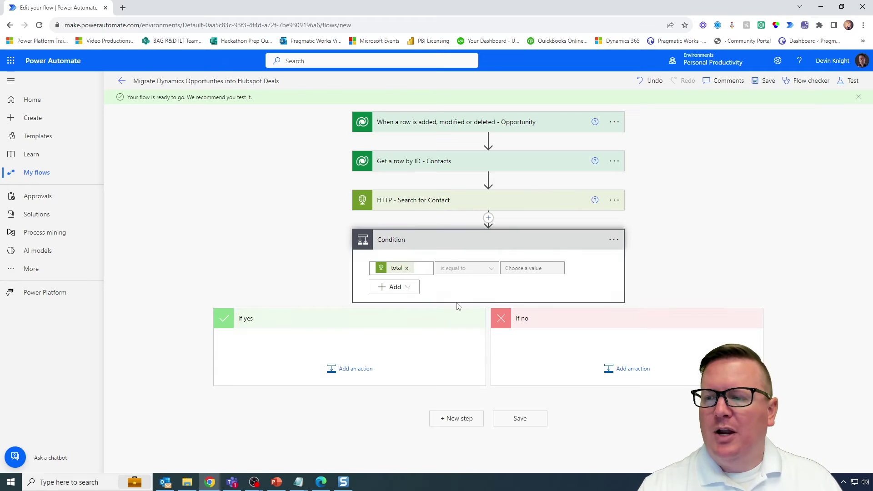
pyautogui.click(421, 268)
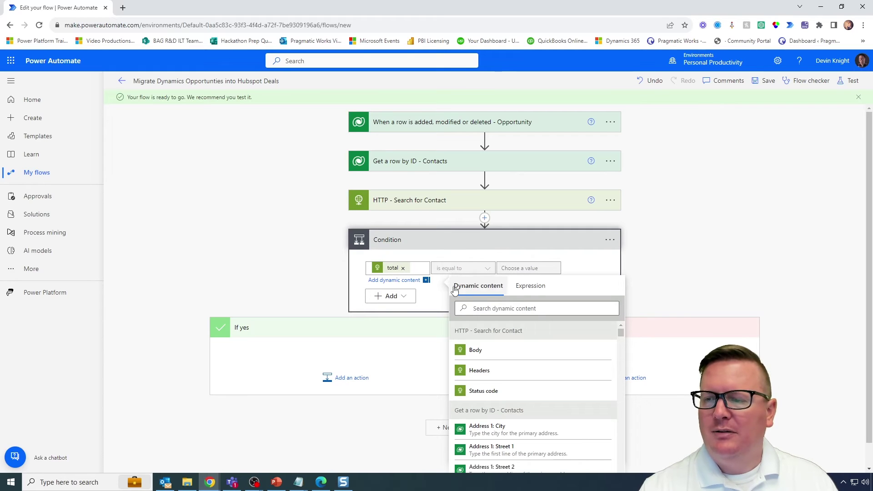
pyautogui.click(722, 150)
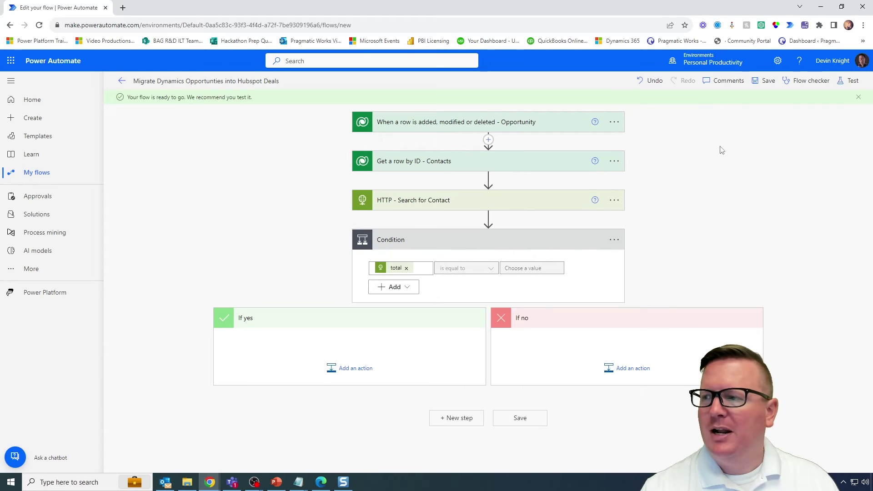
pyautogui.click(758, 80)
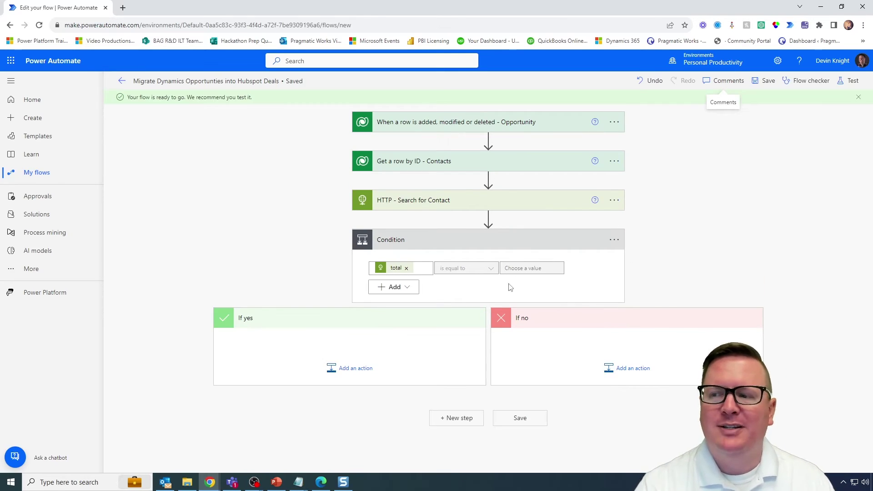
pyautogui.click(355, 27)
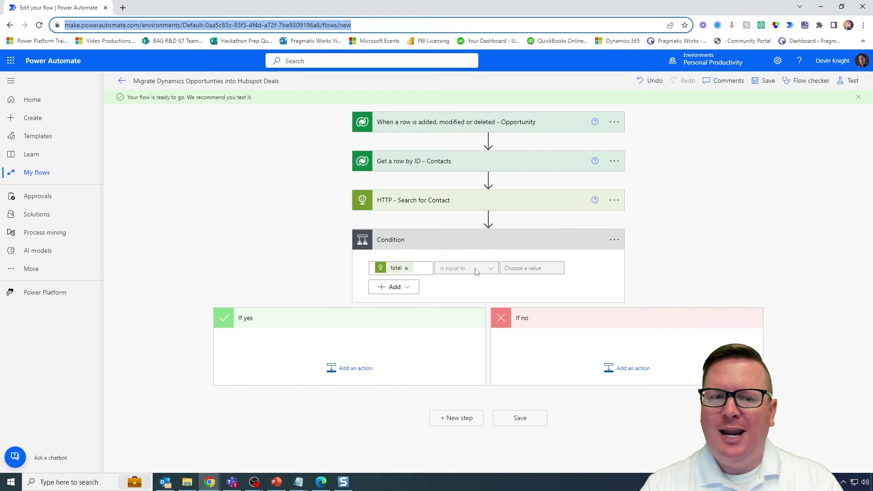
# - Reload, then reopen Migrate Dynamics Opportunities into Hubspot Deals from My flows and expand the Condition
pyautogui.press('Return')
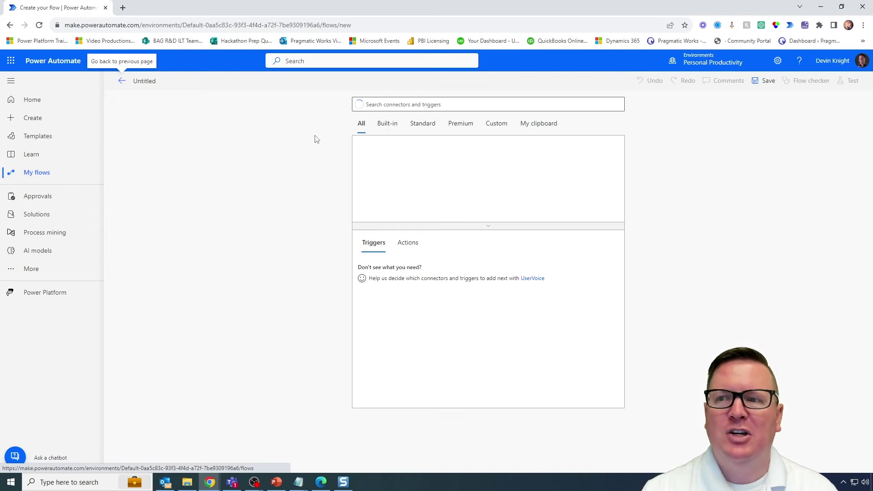
pyautogui.click(121, 81)
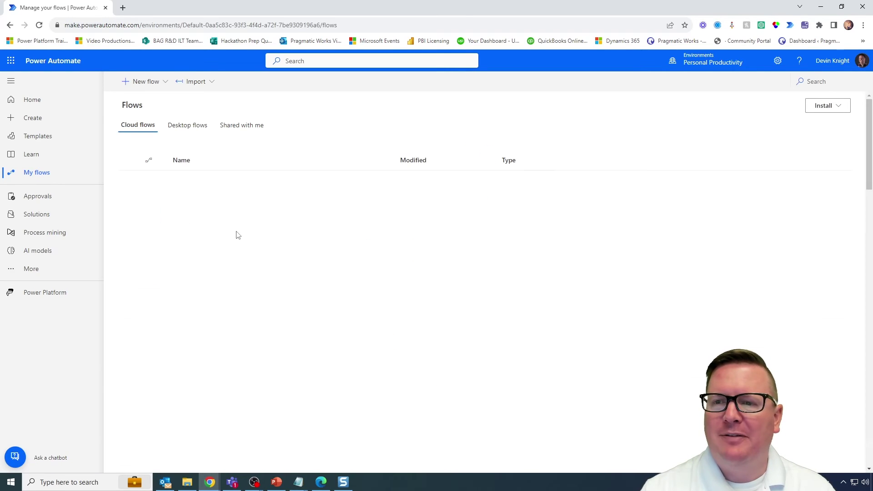
pyautogui.click(182, 190)
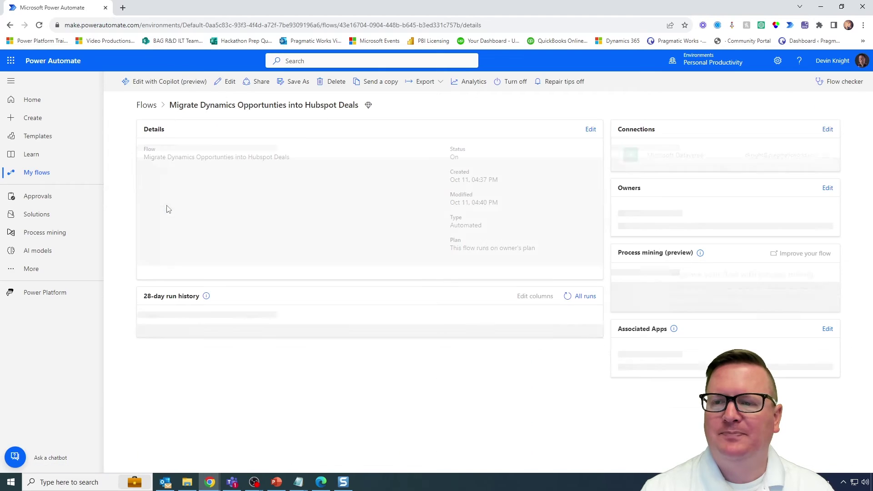
pyautogui.click(227, 82)
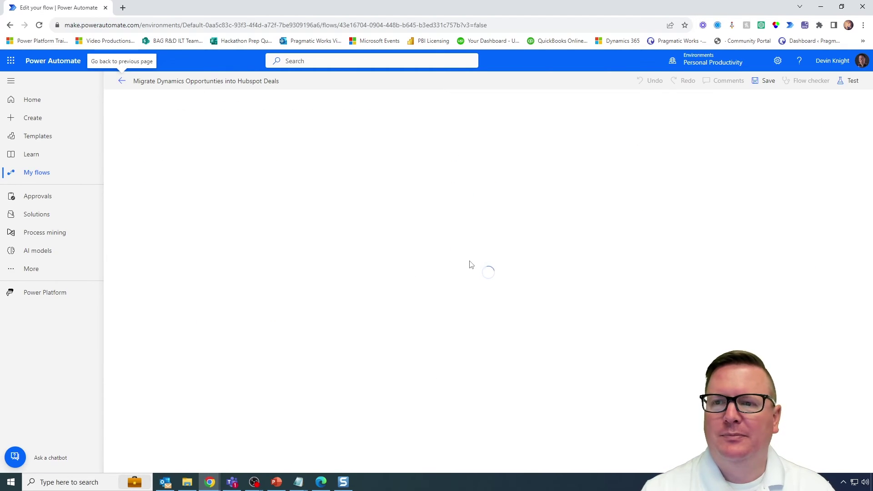
pyautogui.click(459, 231)
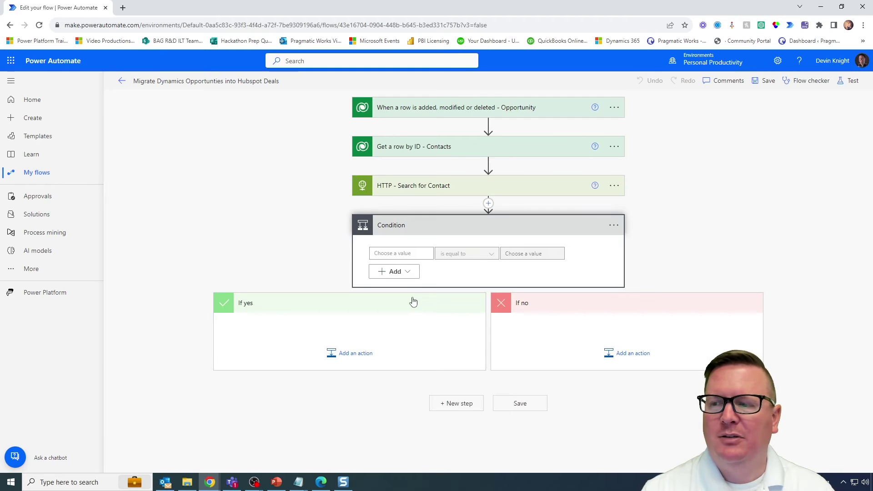
# - Set the Condition's first value to the expression body('HTTP_-_Search_for_Contact')?['total']
pyautogui.click(409, 253)
pyautogui.hotkey('ctrl', 'v')
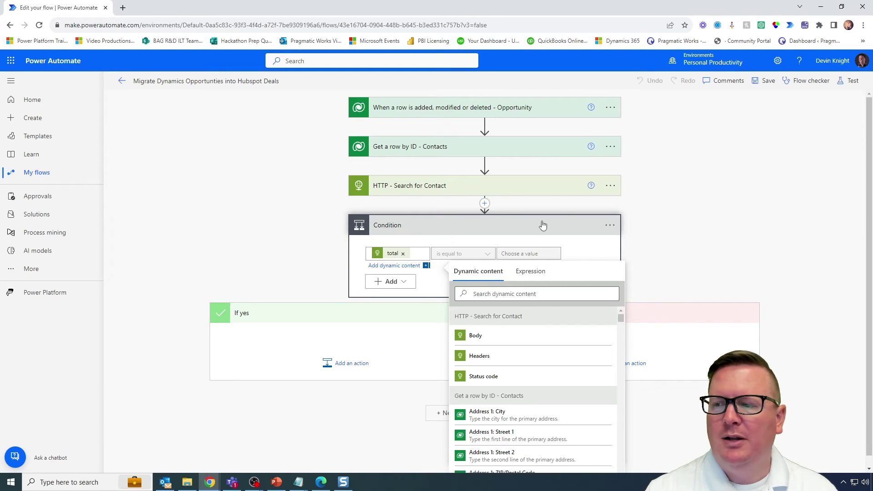
pyautogui.click(530, 272)
pyautogui.write("body('HTTP_-_Search_Contact')?['total']")
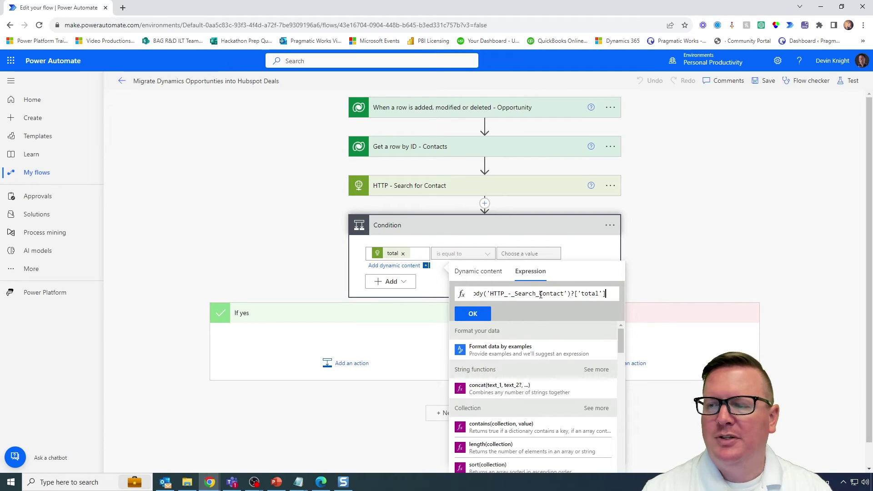
pyautogui.doubleClick(541, 295)
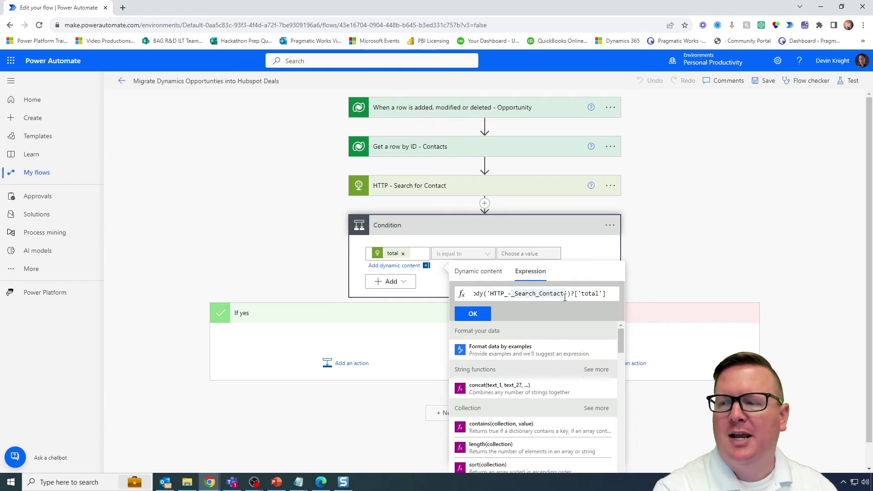
pyautogui.write('for_')
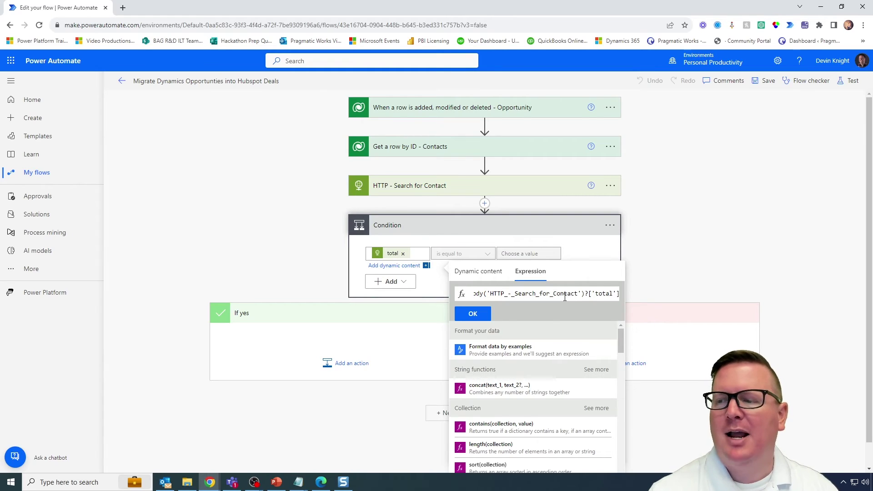
pyautogui.click(612, 294)
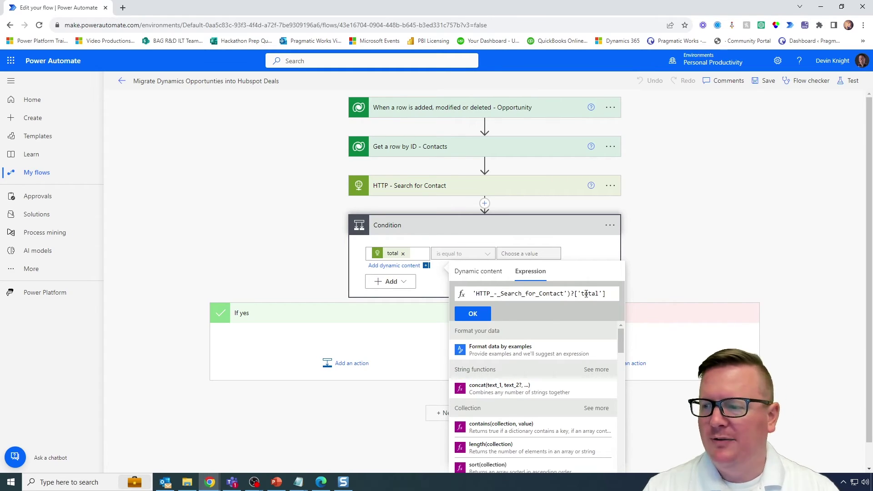
pyautogui.click(473, 314)
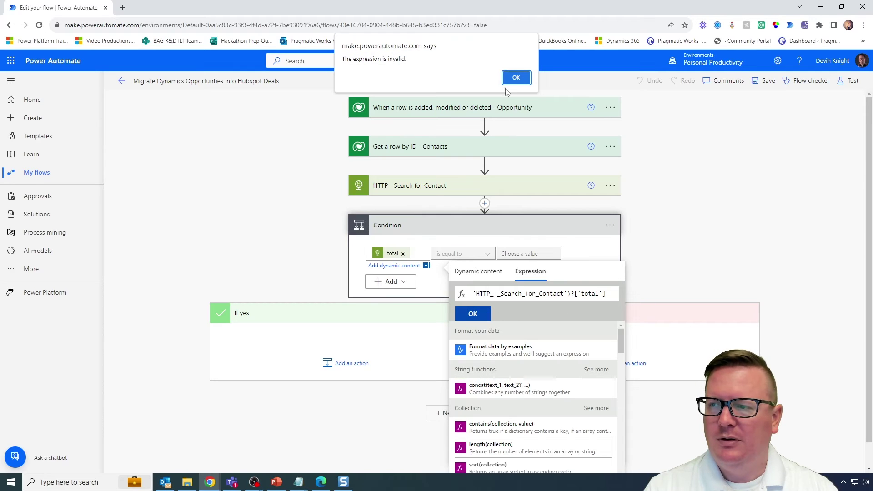
pyautogui.click(513, 79)
pyautogui.press('Home')
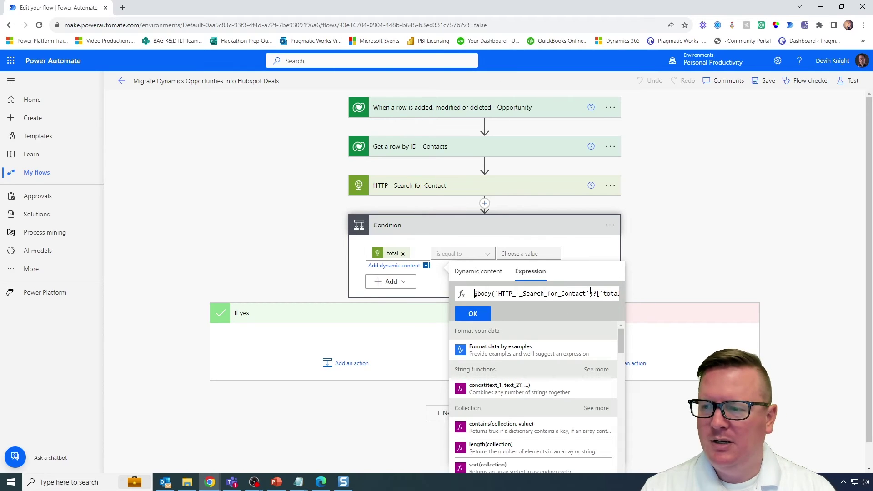
pyautogui.click(473, 314)
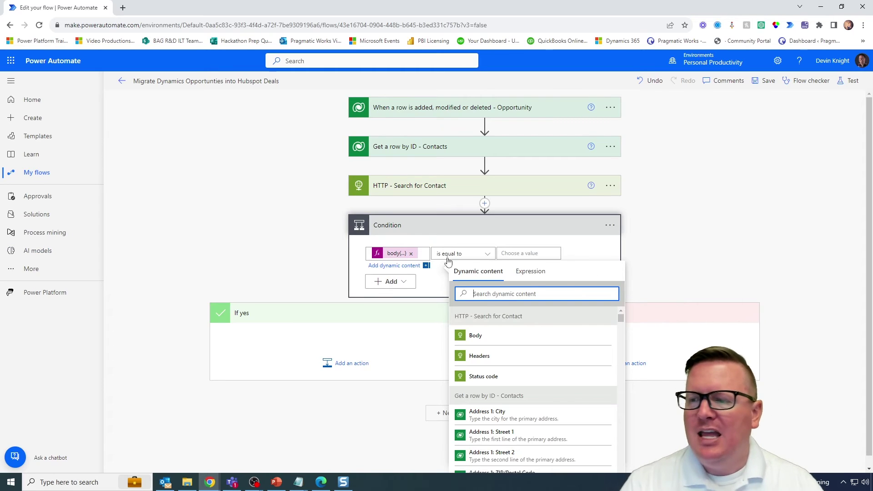
# - Make the Condition test 'is equal to' 0
pyautogui.click(527, 255)
pyautogui.write('0')
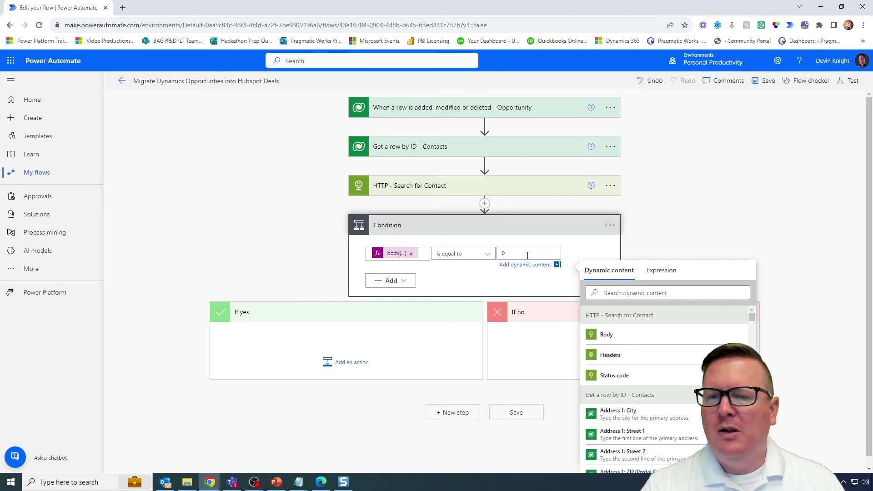
pyautogui.click(257, 237)
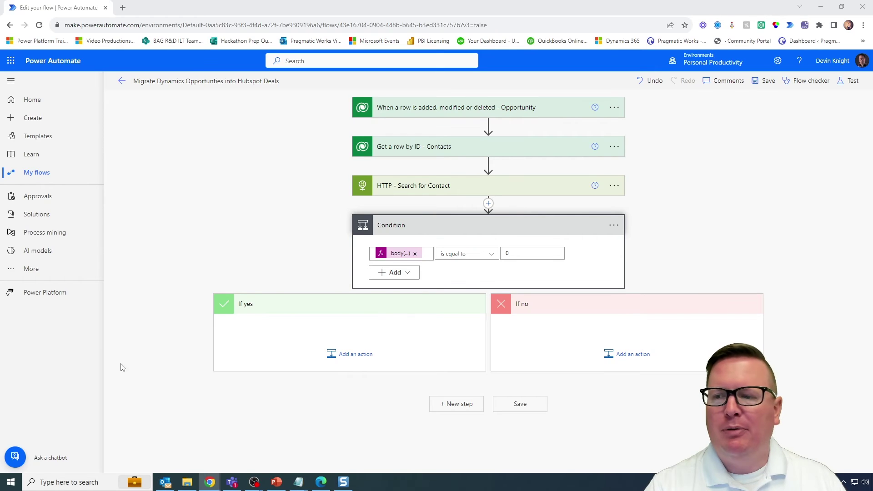
# - Insert the copied HTTP - Create Contact action from My clipboard into the If yes branch
pyautogui.click(359, 363)
pyautogui.click(409, 373)
pyautogui.click(278, 396)
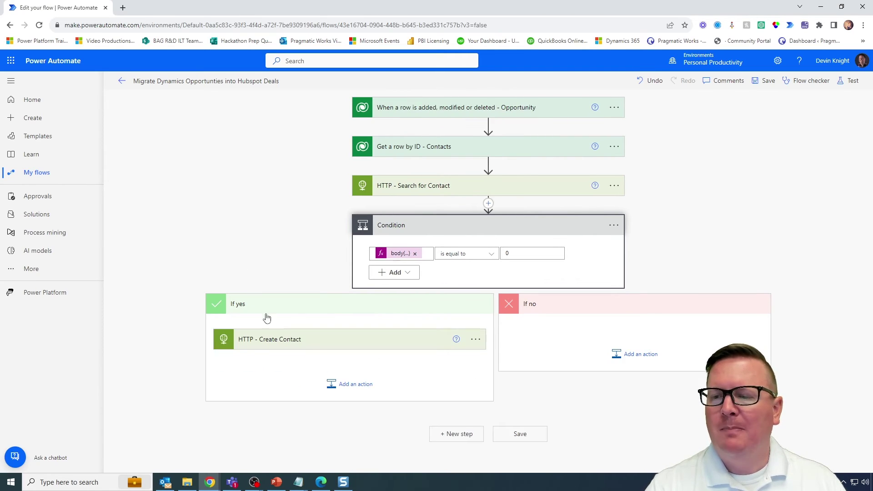
pyautogui.scroll(-5, 148, 292)
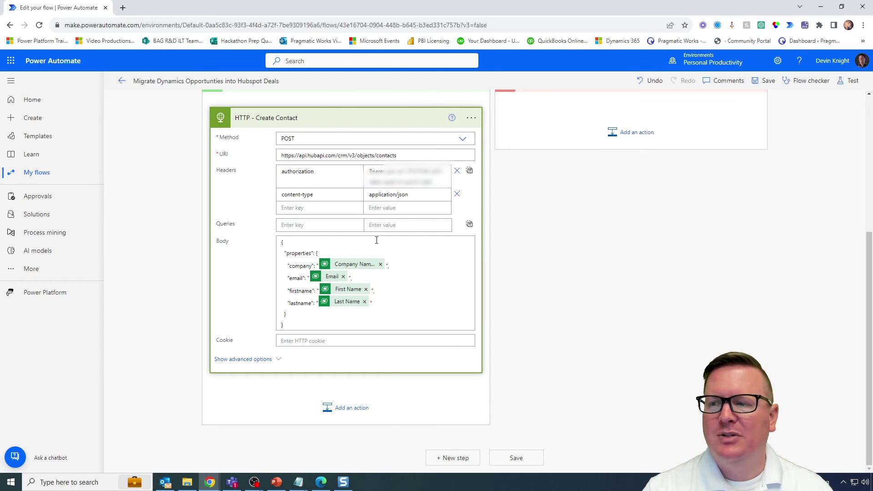
# - Replace the Create Contact authorization header value with a new bearer token
pyautogui.hotkey('alt', 'Tab')
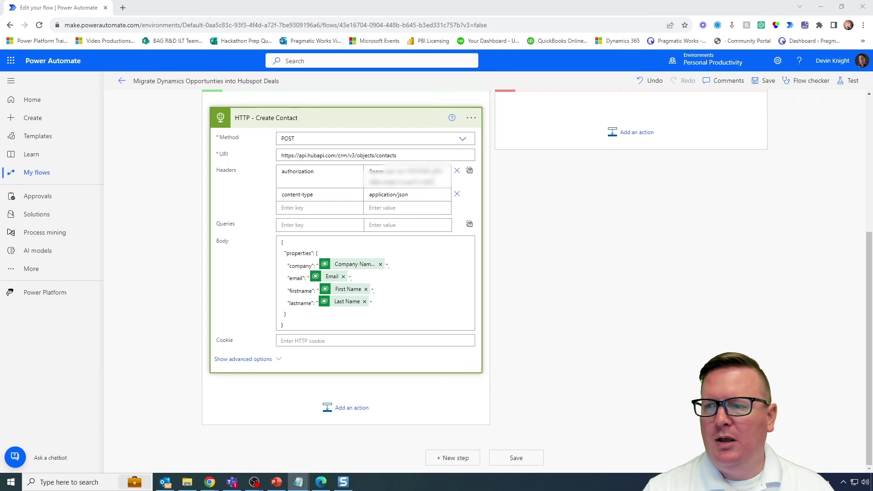
pyautogui.doubleClick(409, 177)
pyautogui.hotkey('ctrl', 'v')
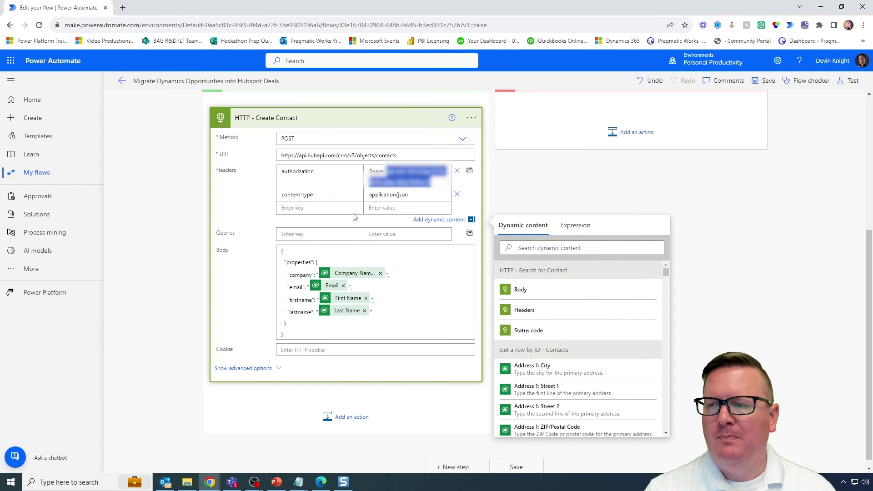
pyautogui.click(524, 200)
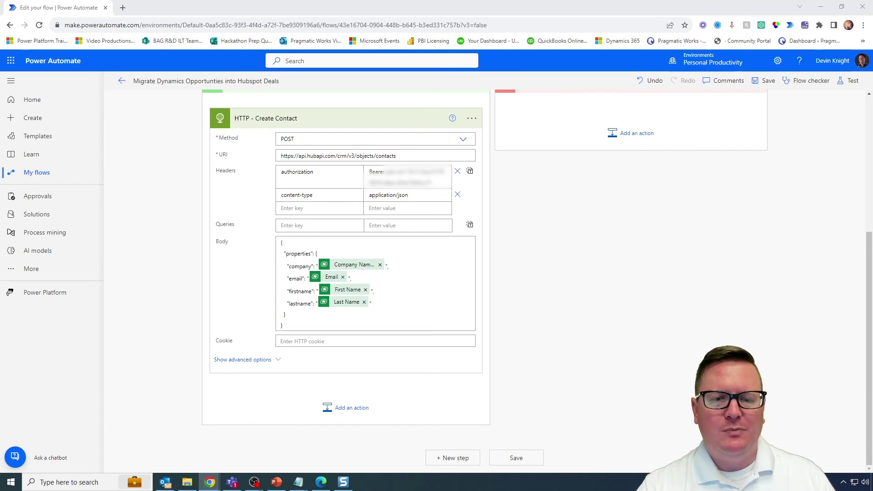
pyautogui.scroll(3, 632, 239)
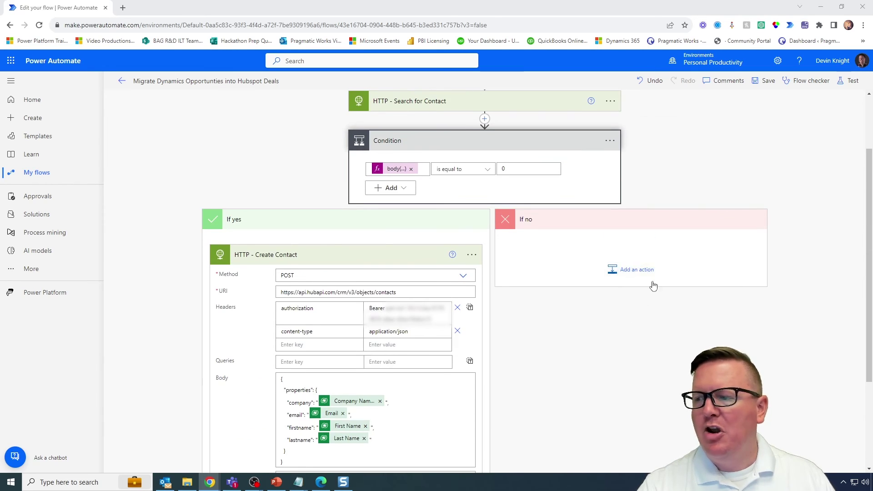
# - Insert the copied HTTP -Post Deal (Existing Contact) action from My clipboard under If no
pyautogui.click(627, 279)
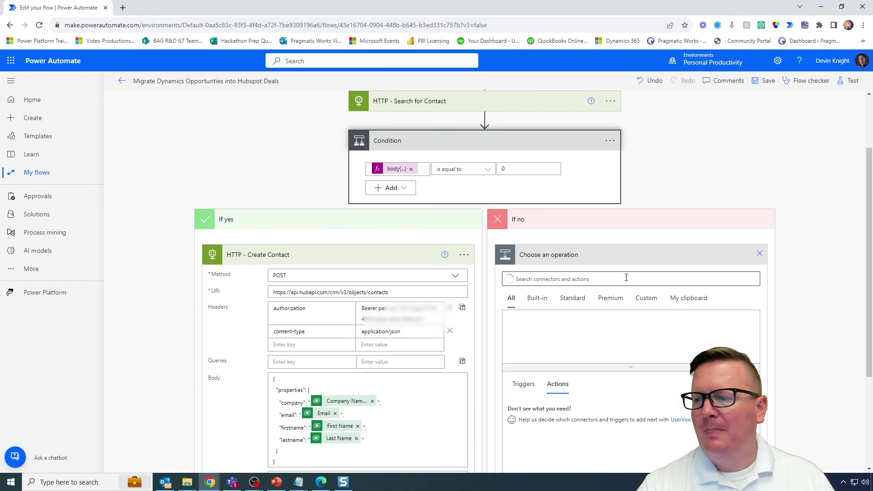
pyautogui.click(689, 298)
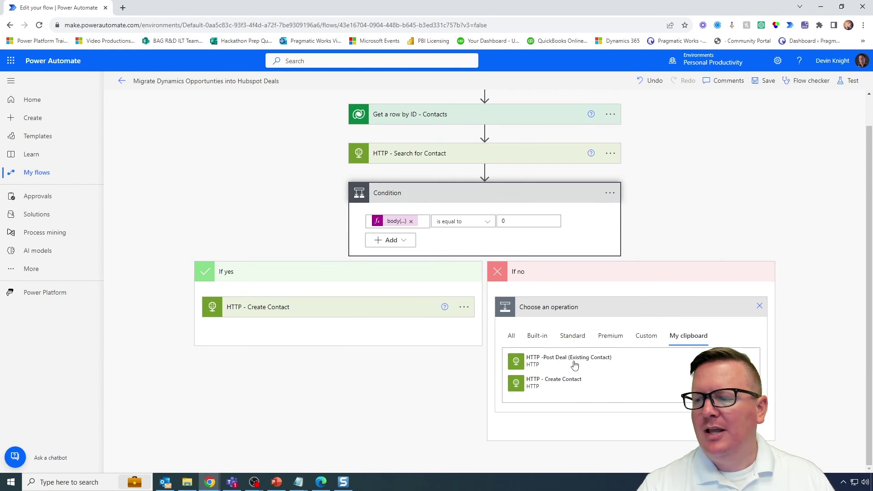
pyautogui.click(575, 365)
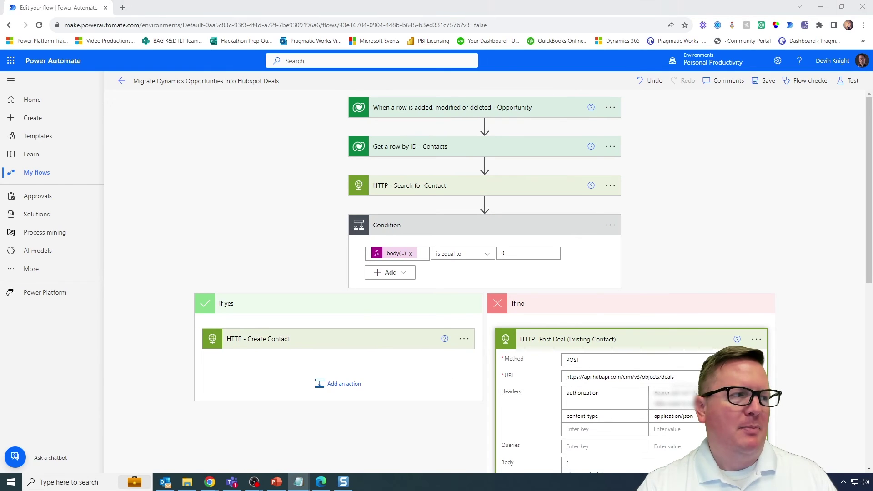
pyautogui.click(657, 396)
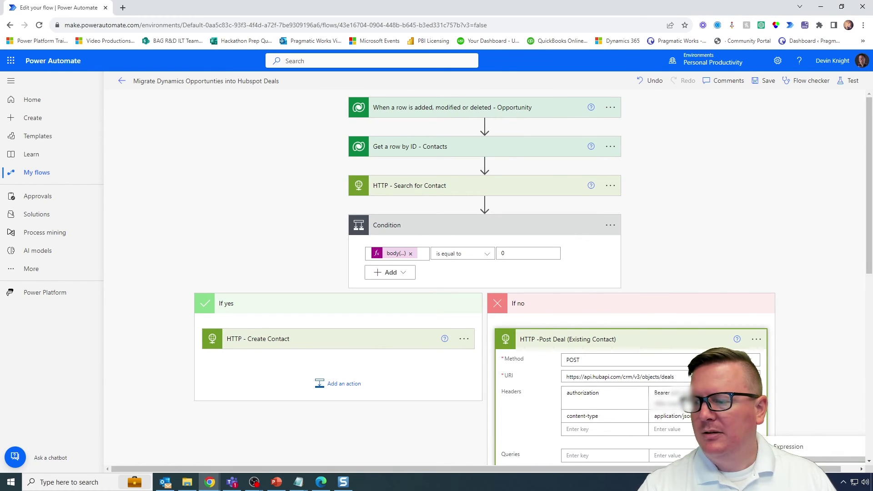
pyautogui.click(820, 280)
pyautogui.scroll(-4, 820, 277)
pyautogui.scroll(-1, 820, 278)
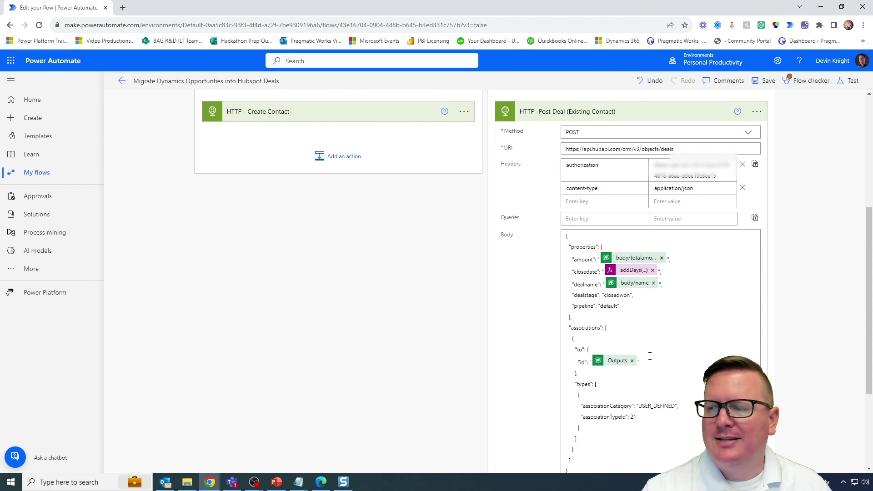
# - Look over the Post Deal body, then collapse the HTTP -Post Deal (Existing Contact) card
pyautogui.scroll(-3, 650, 356)
pyautogui.scroll(1, 651, 355)
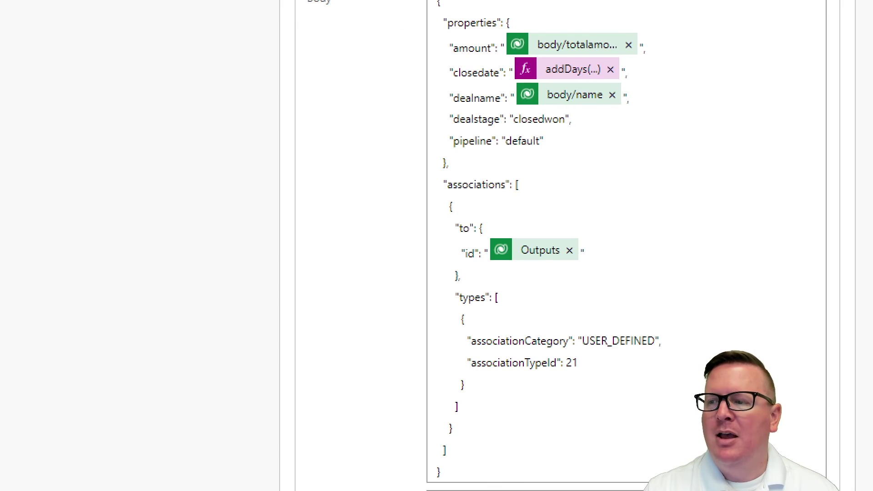
pyautogui.moveTo(435, 174); pyautogui.dragTo(670, 428)
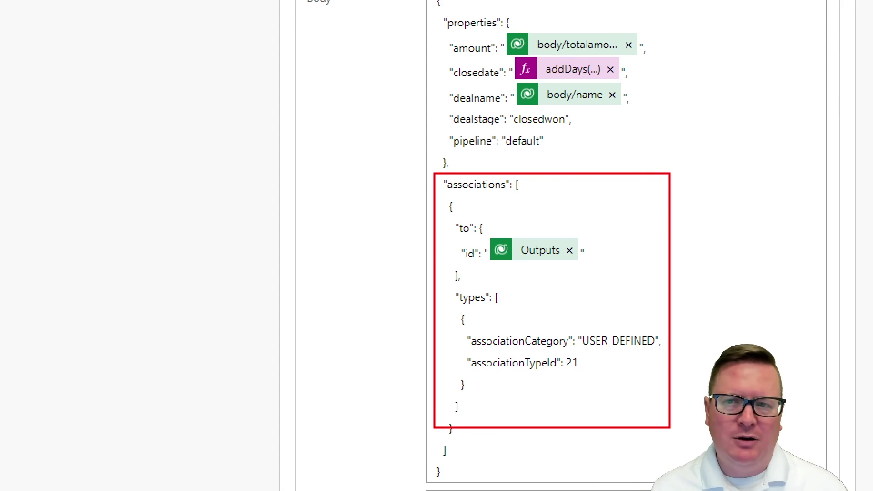
pyautogui.press('Escape')
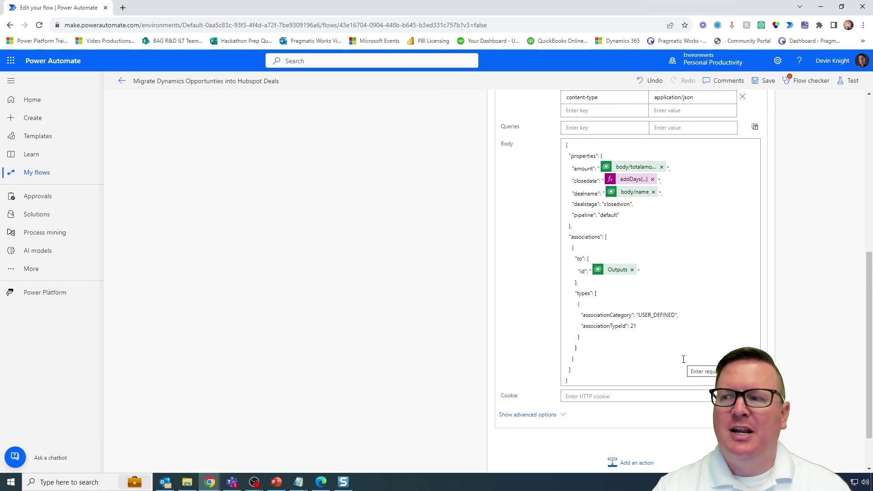
pyautogui.scroll(3, 431, 260)
pyautogui.scroll(2, 432, 259)
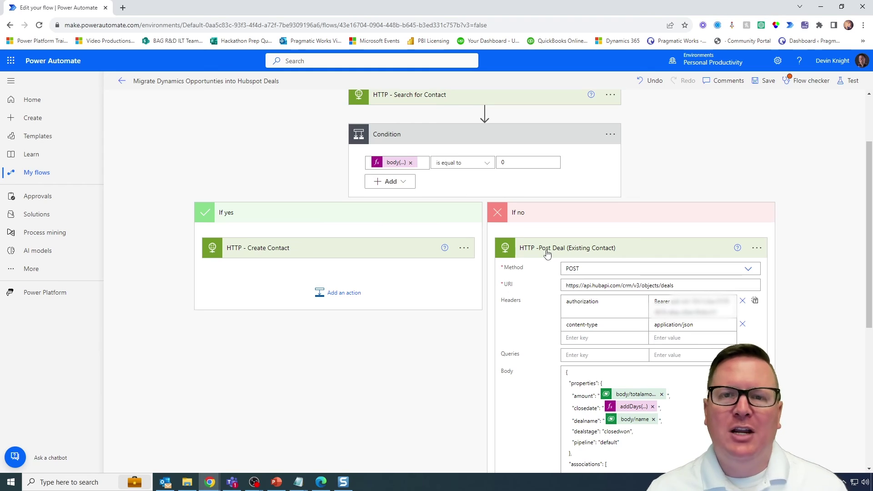
pyautogui.click(548, 253)
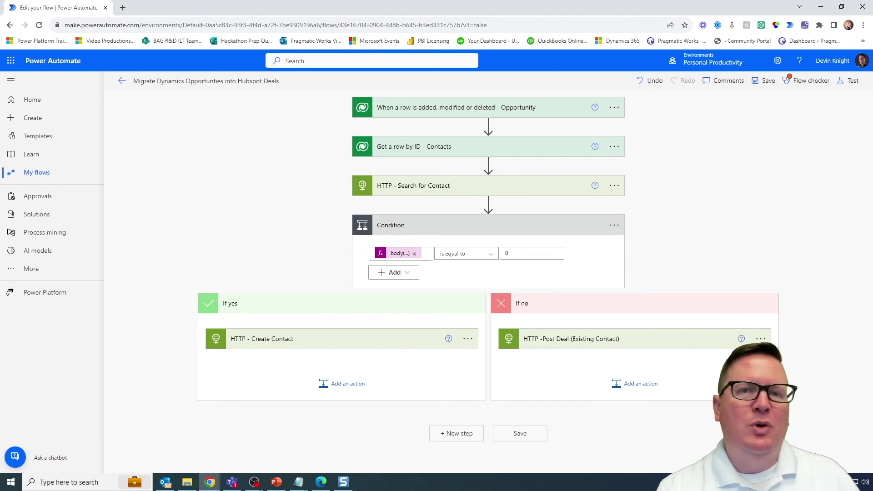
# - Expand the HTTP -Post Deal (Existing Contact) card and scroll down to its JSON body
pyautogui.click(555, 348)
pyautogui.scroll(-1, 540, 368)
pyautogui.scroll(-4, 540, 368)
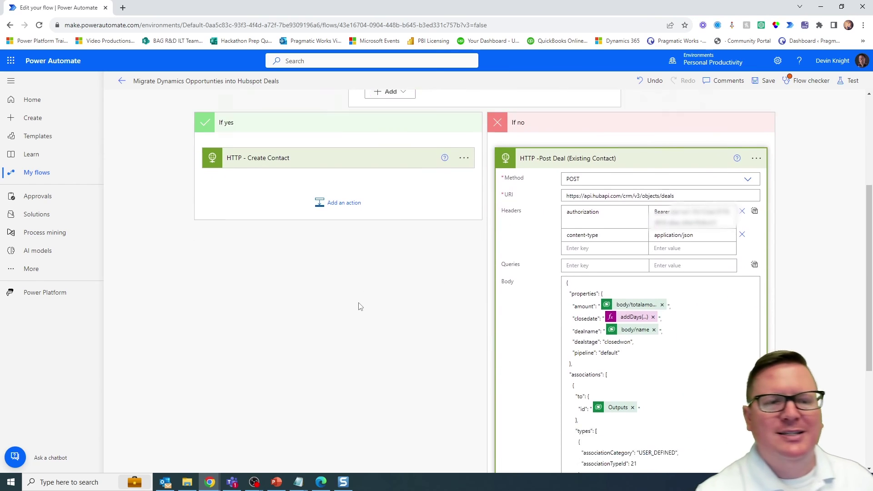
pyautogui.scroll(-2, 360, 307)
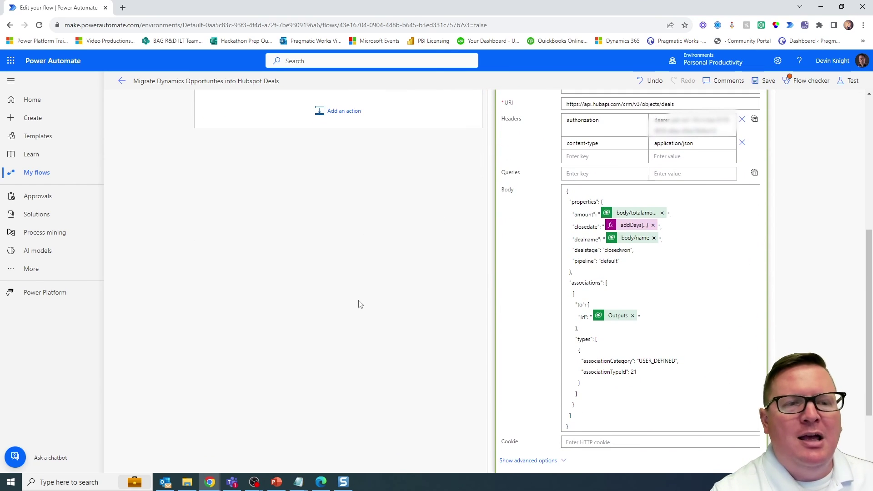